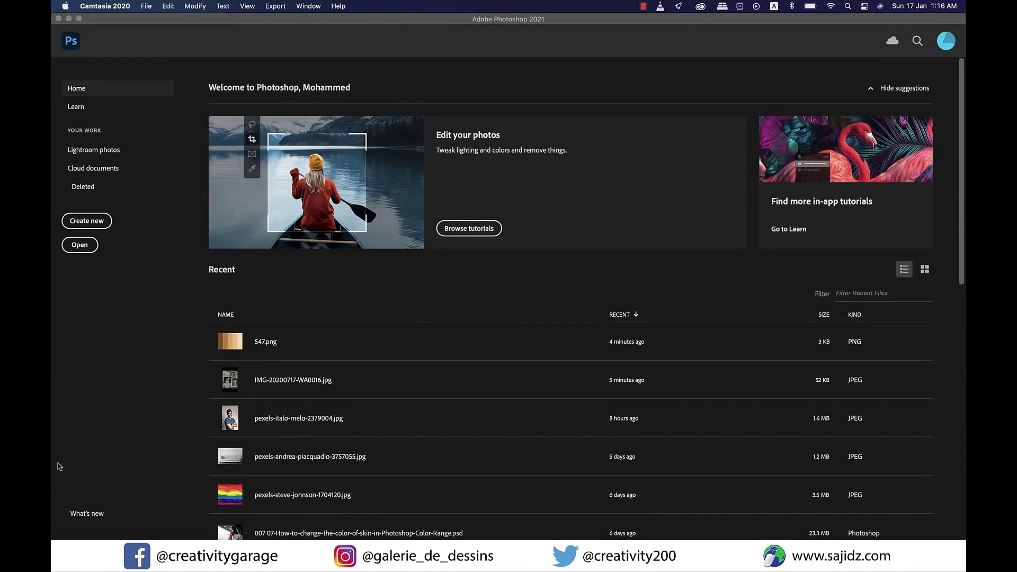
Bring Photoshop 2021 to the front with its Home screen showing
left_click(99, 223)
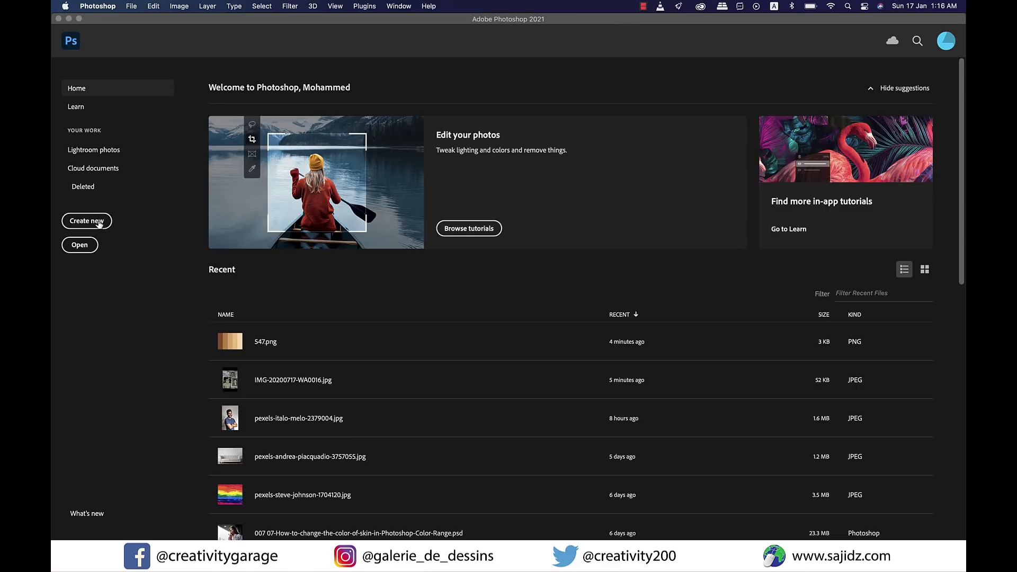
Create a new document with width and height both set to 3000 pixels
left_click(99, 222)
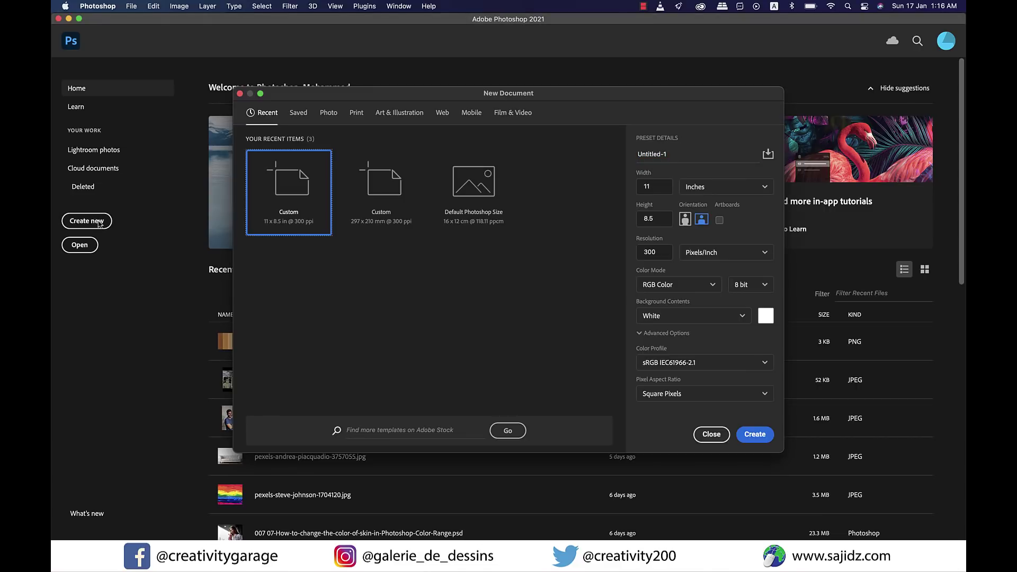
left_click(663, 188)
double_click(662, 189)
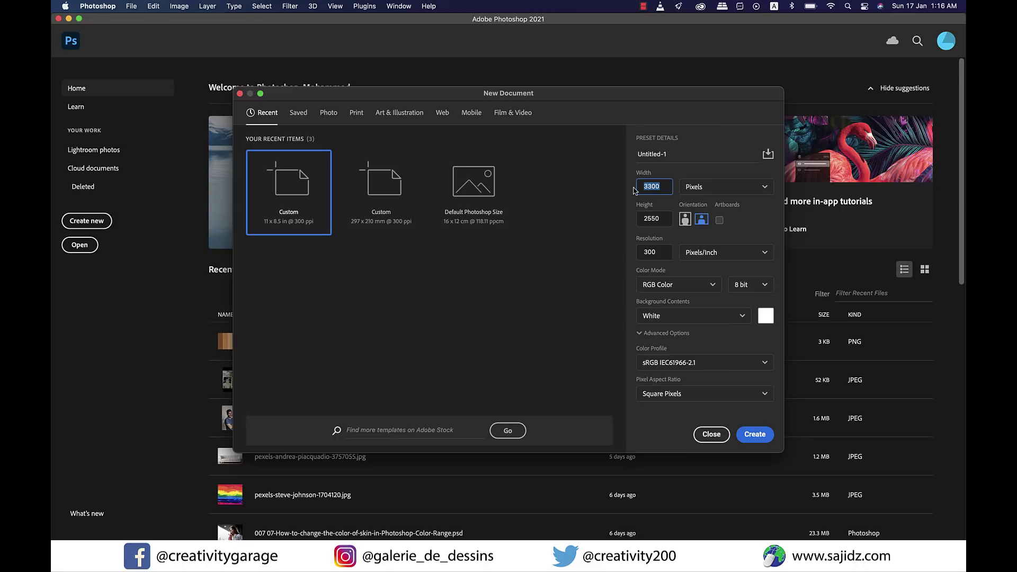
type("3000")
key("Tab")
key("Tab")
type("3000")
left_click(722, 352)
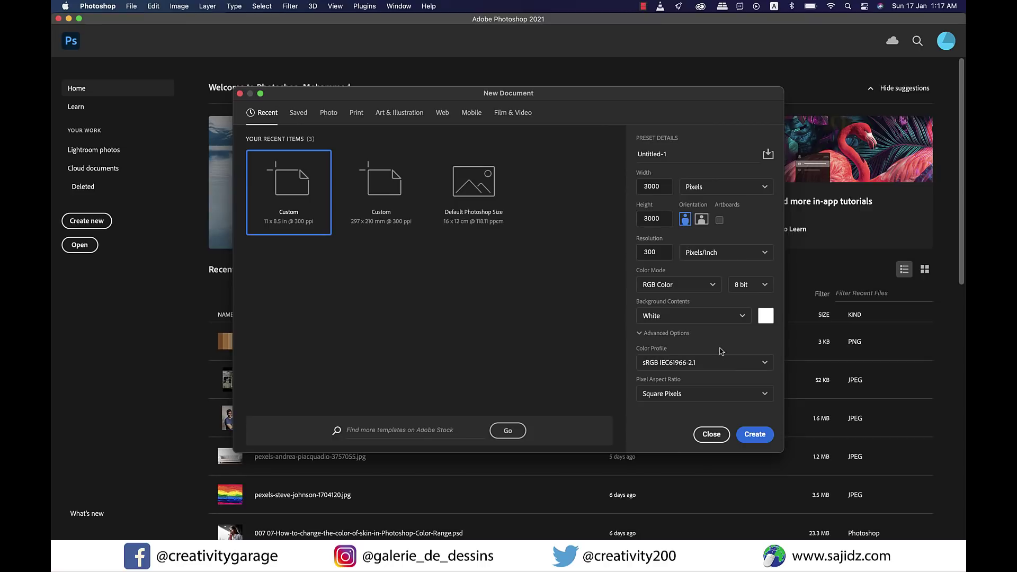
left_click(754, 434)
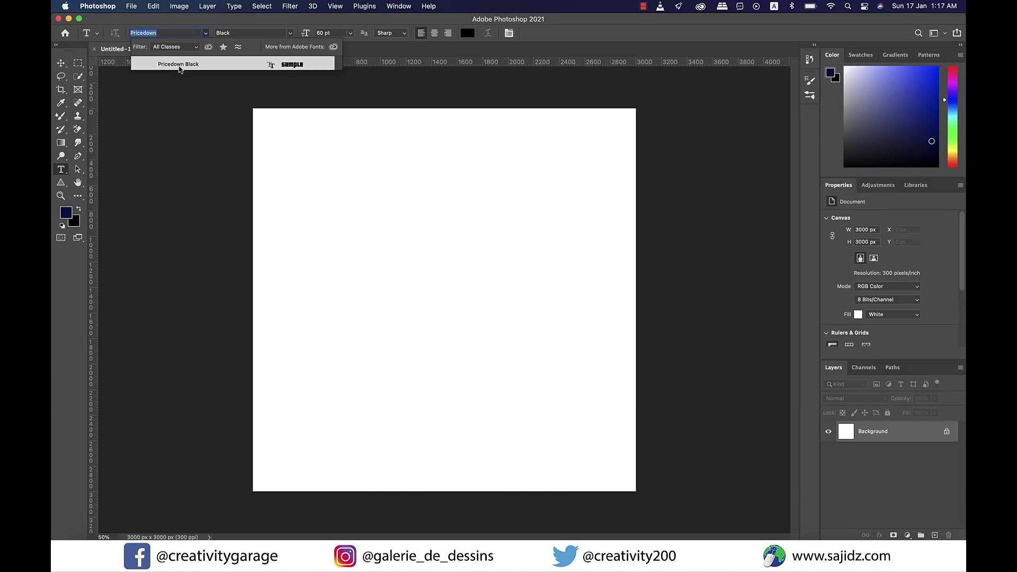
Type 'grand' on the canvas in Pricedown Black at 550px
left_click(179, 64)
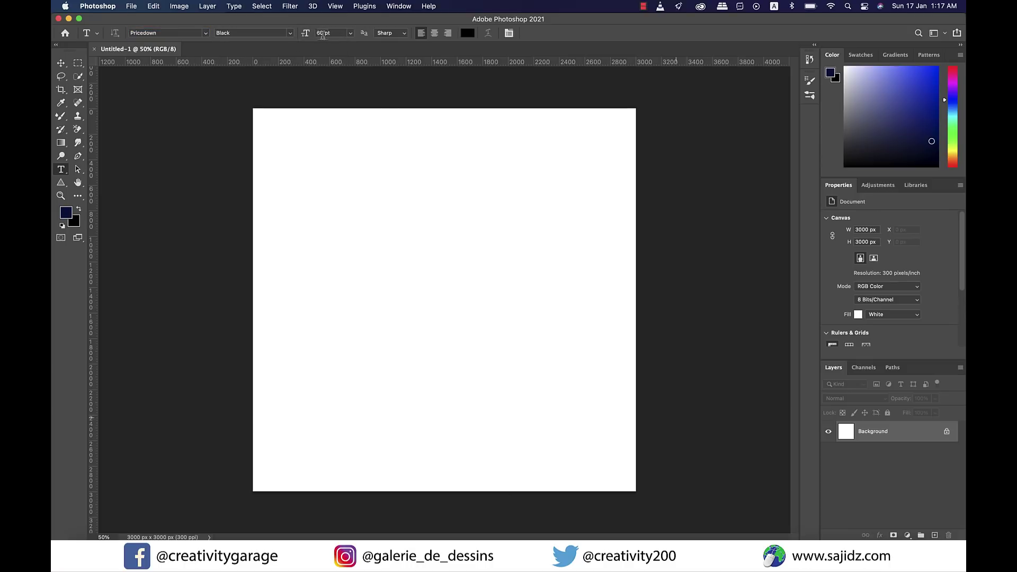
left_click(329, 189)
triple_click(324, 33)
type("550")
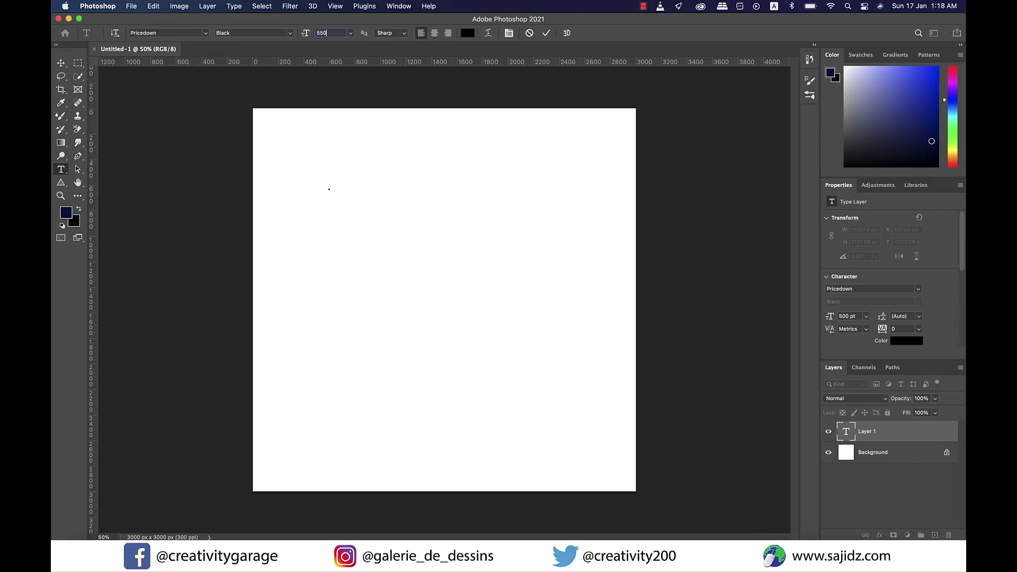
type("px")
key("Return")
type("grand")
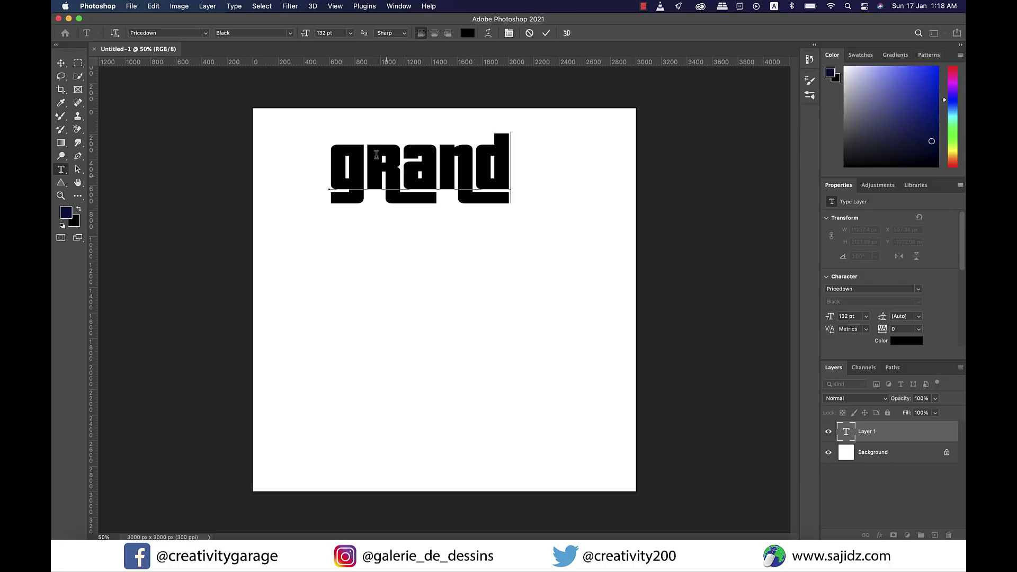
left_click(61, 63)
Settle 'grand' near the top left, duplicate its layer and move the copy below it
left_click_drag(484, 199, 485, 218)
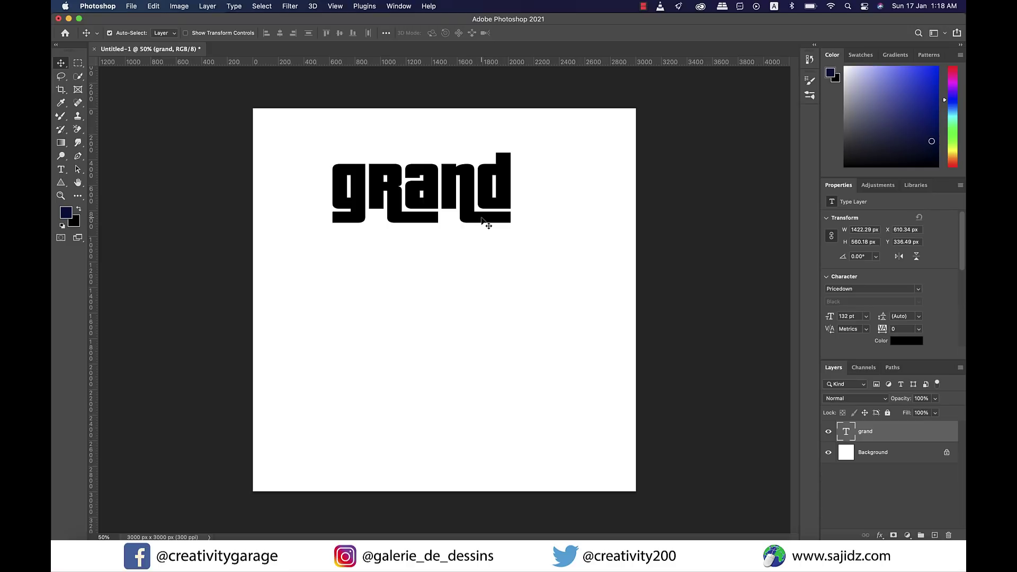
mouse_move(482, 218)
left_mouse_down()
mouse_move(480, 281)
mouse_move(481, 216)
left_mouse_up()
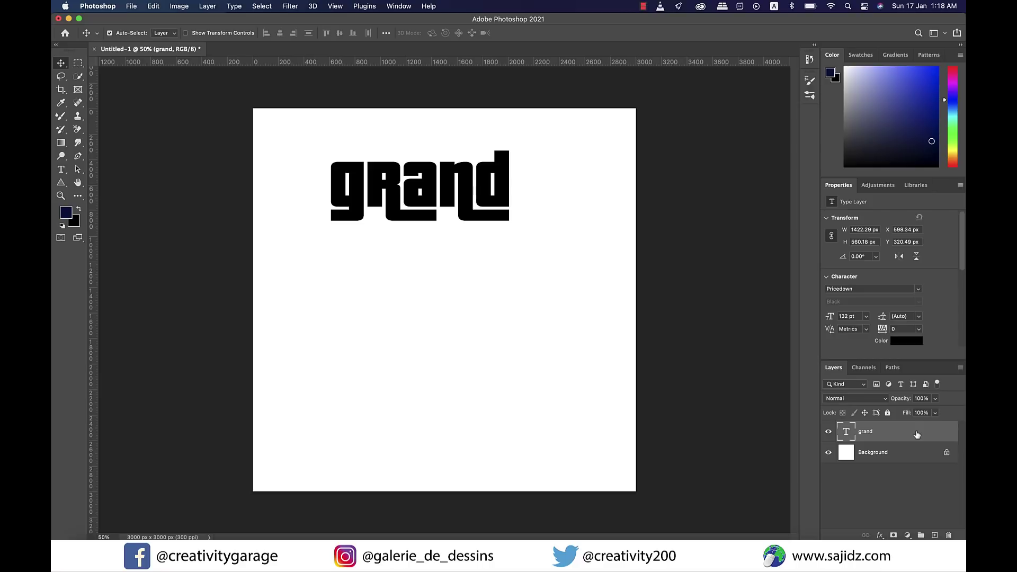
left_click_drag(917, 434, 934, 536)
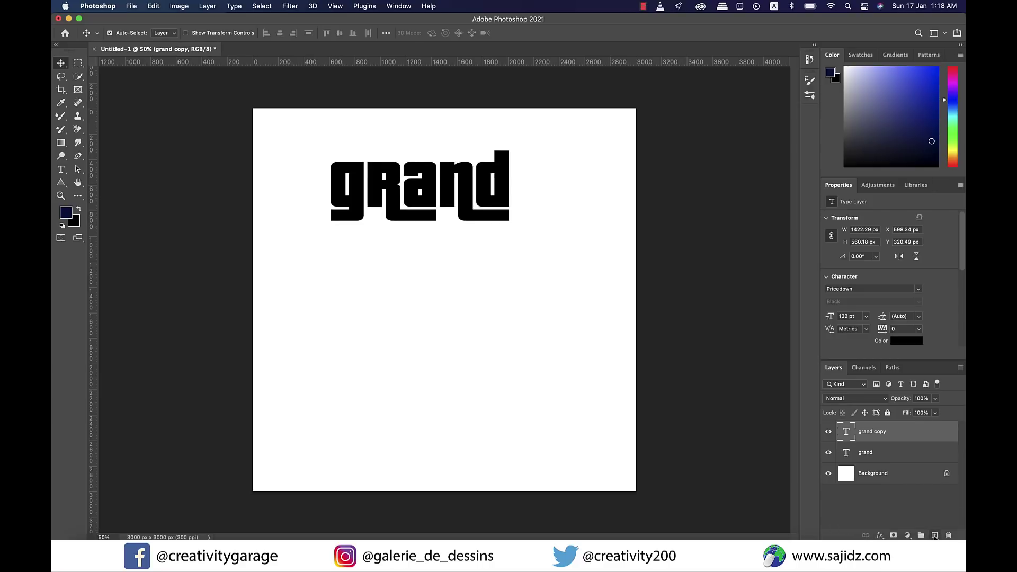
left_click(875, 455)
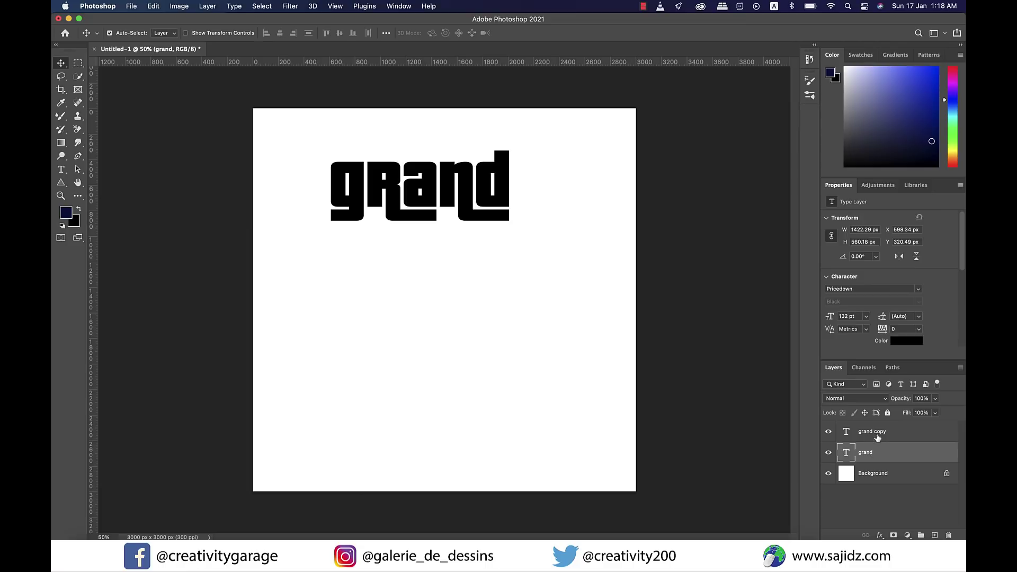
left_click(878, 433)
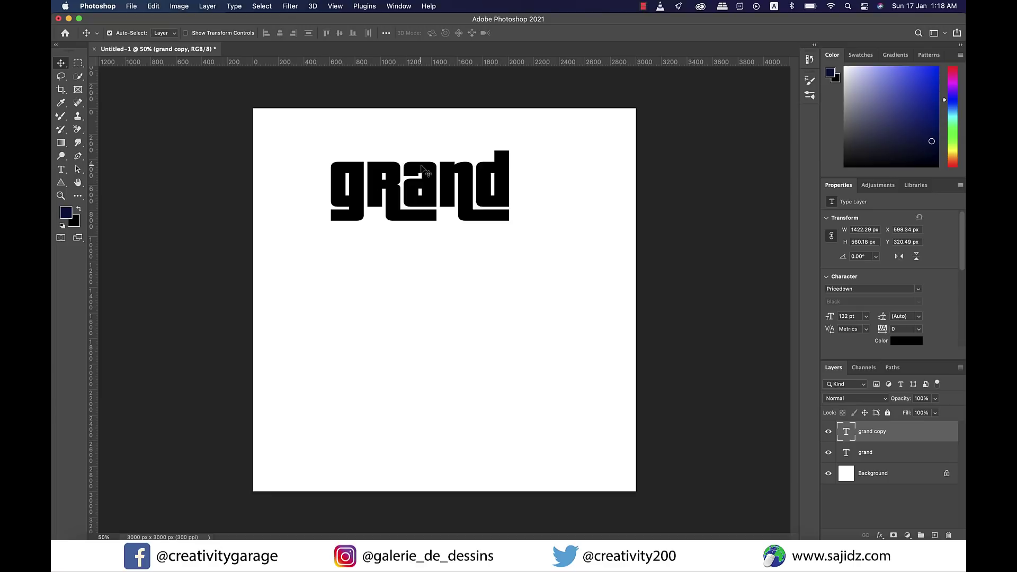
left_click_drag(434, 183, 435, 296)
Retype the copy as 'theft', then duplicate it lower and retype that as 'auto'
double_click(422, 294)
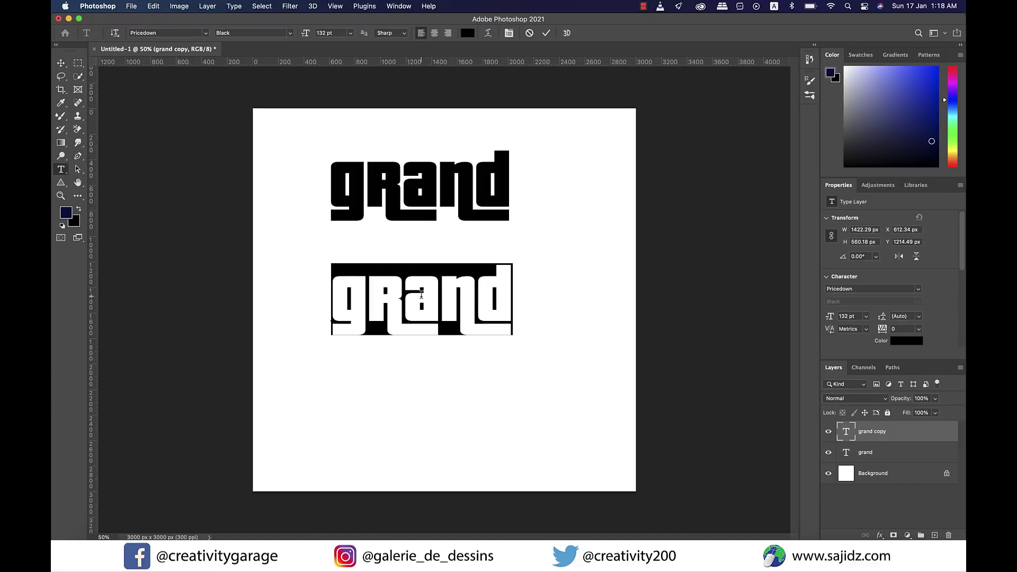
type("theft")
key("Escape")
key("v")
left_click_drag(913, 441, 935, 535)
left_click_drag(446, 305, 444, 368)
double_click(440, 363)
type("auto")
key("Escape")
key("v")
Stagger the words: grand down-left, theft up-right under it, auto up beneath theft
left_click_drag(422, 192, 411, 218)
left_click_drag(383, 274, 415, 286)
scroll(423, 267, "up", 3)
key("shift+Up")
left_click_drag(327, 434, 280, 389)
Select the auto, theft and grand layers and merge them with Cmd+E
left_click(586, 442)
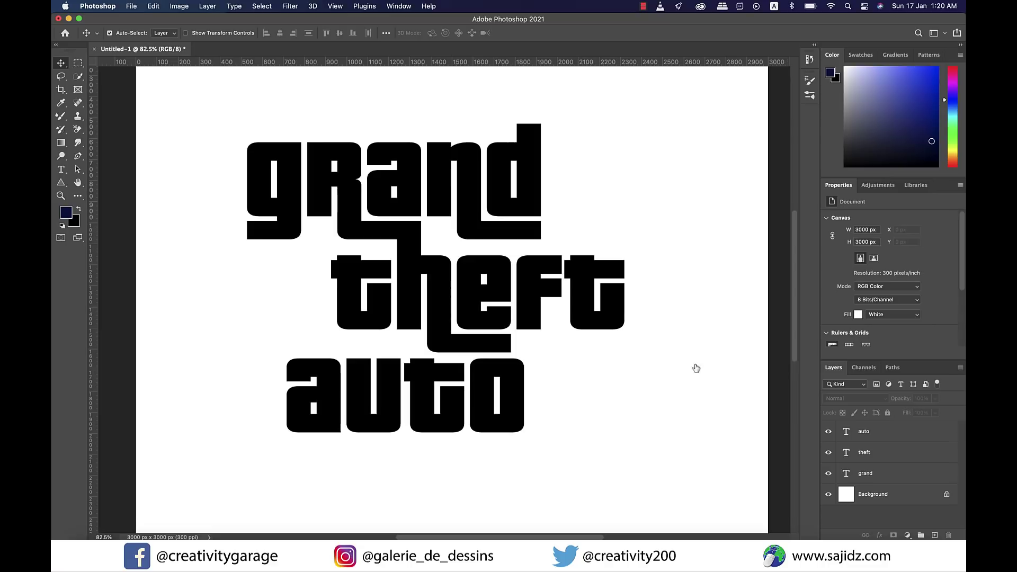
left_click(882, 436)
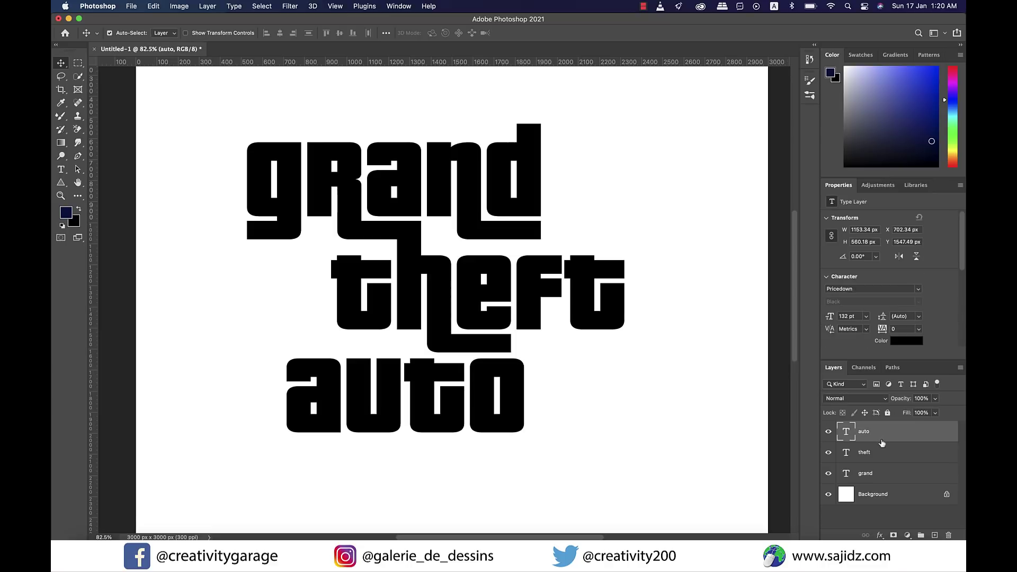
left_click(882, 475)
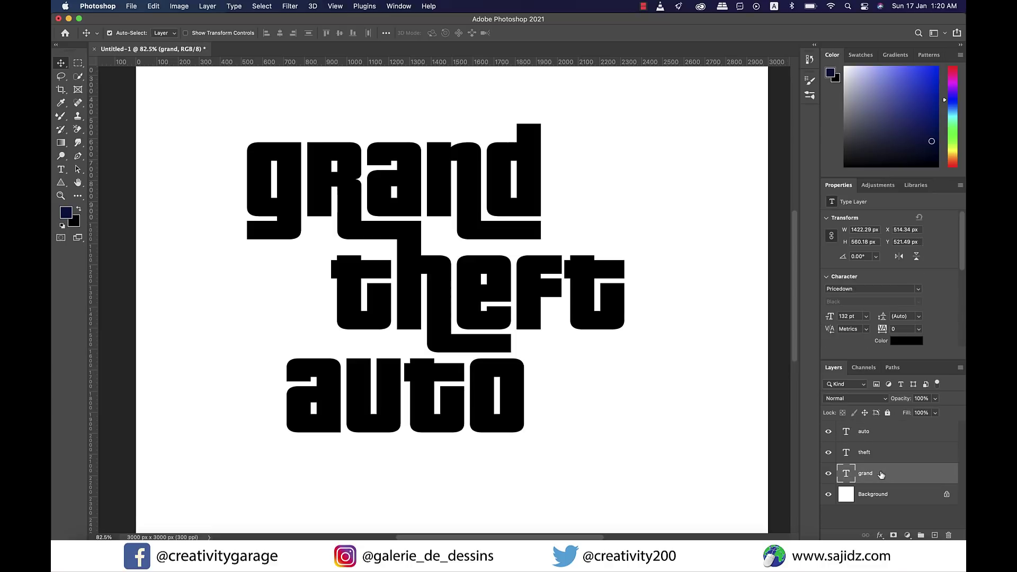
left_click(879, 430, "shift")
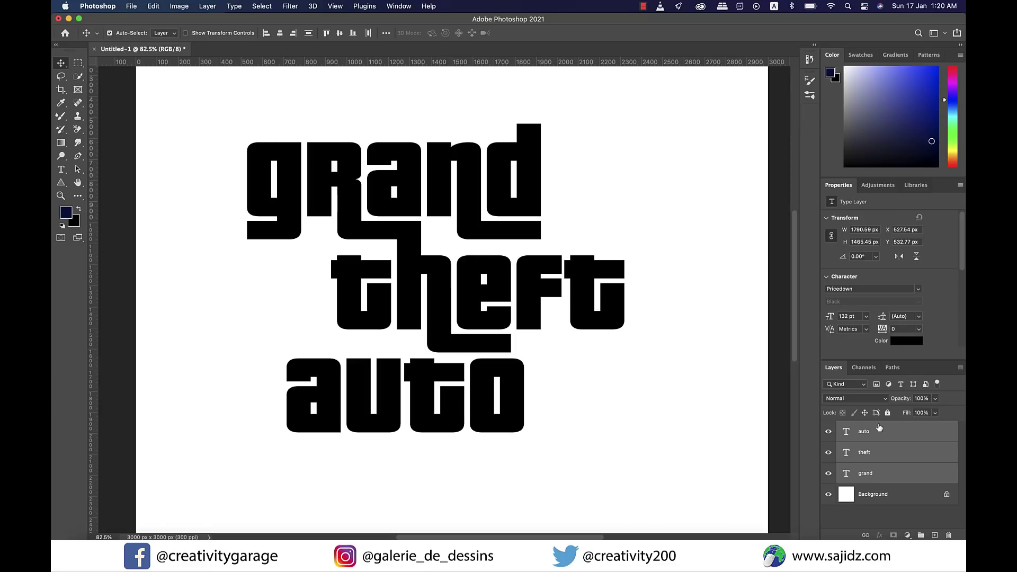
left_click(207, 6)
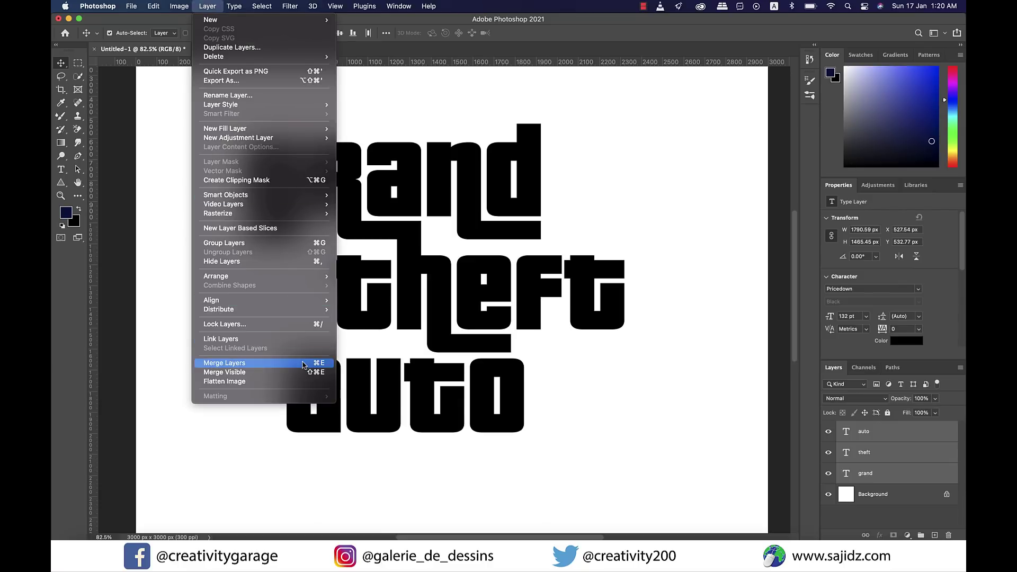
key("Escape")
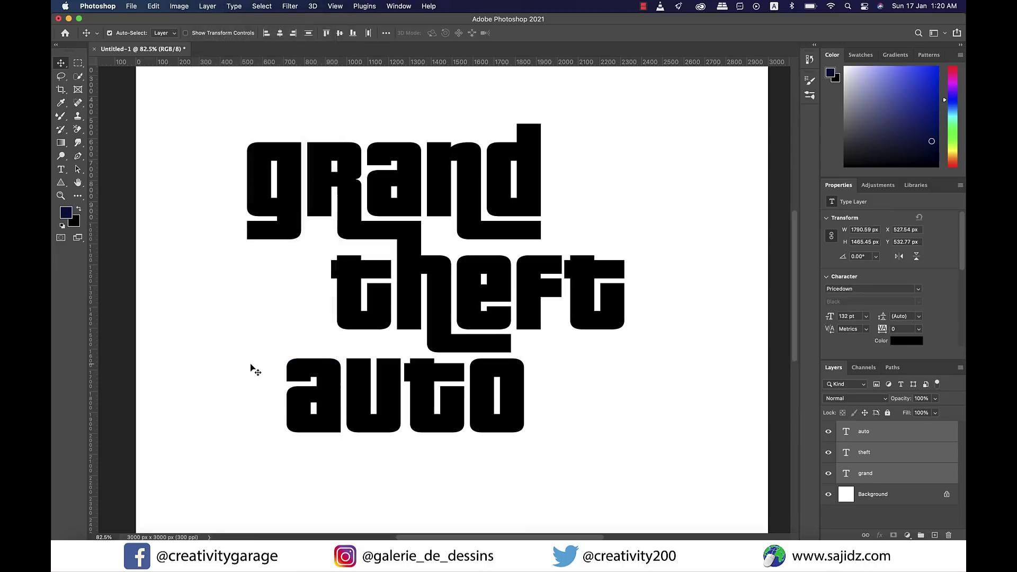
key("super+e")
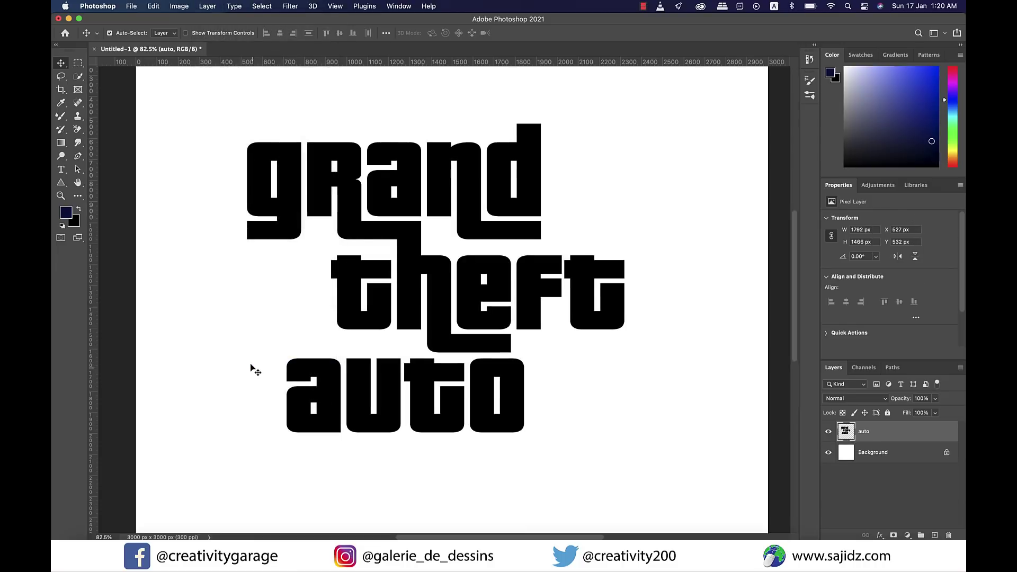
Add a #ffffff Color Overlay to the merged auto layer through Blending Options
right_click(867, 434)
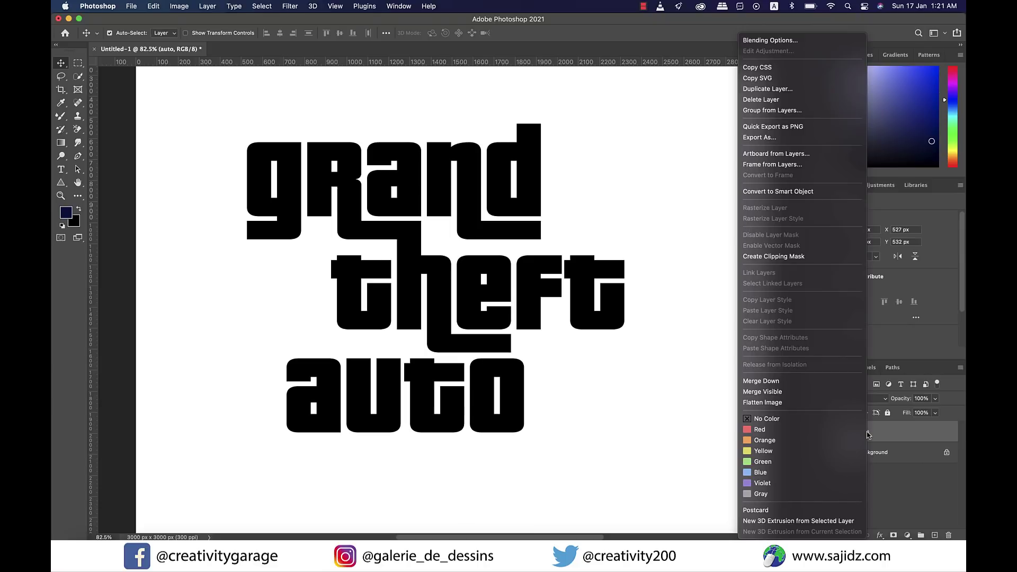
left_click(777, 40)
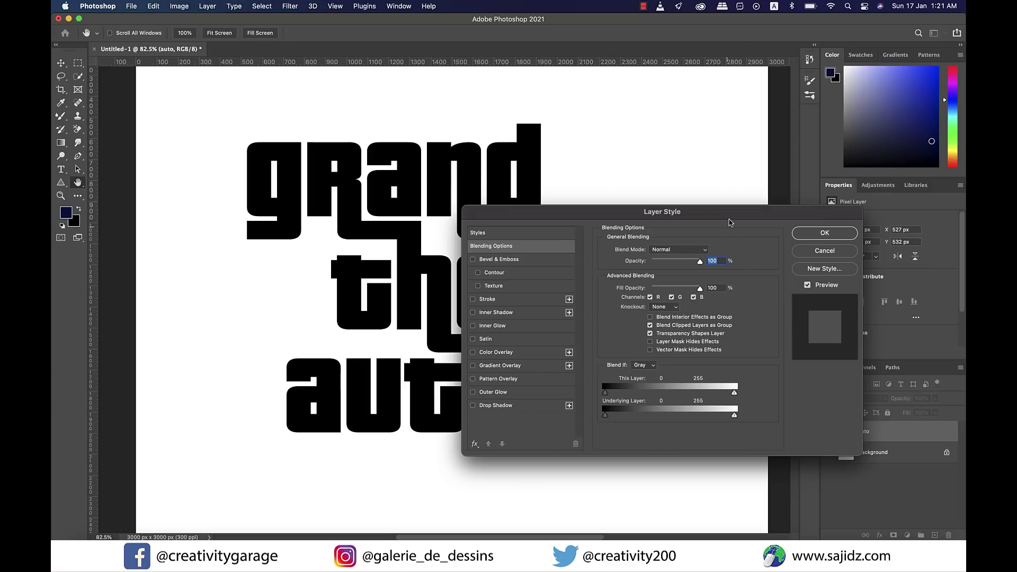
left_click_drag(729, 222, 643, 225)
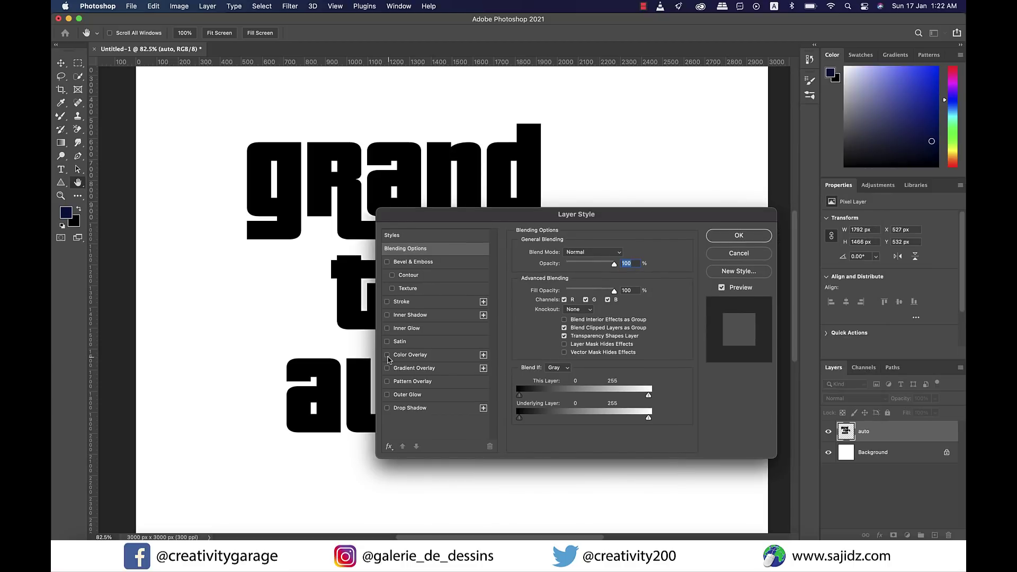
left_click(387, 355)
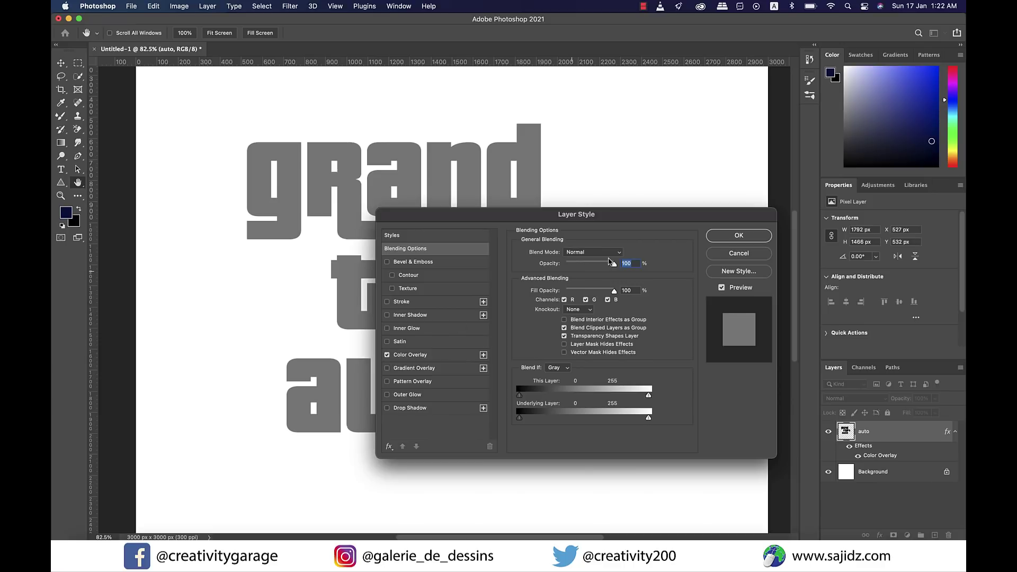
left_click(410, 355)
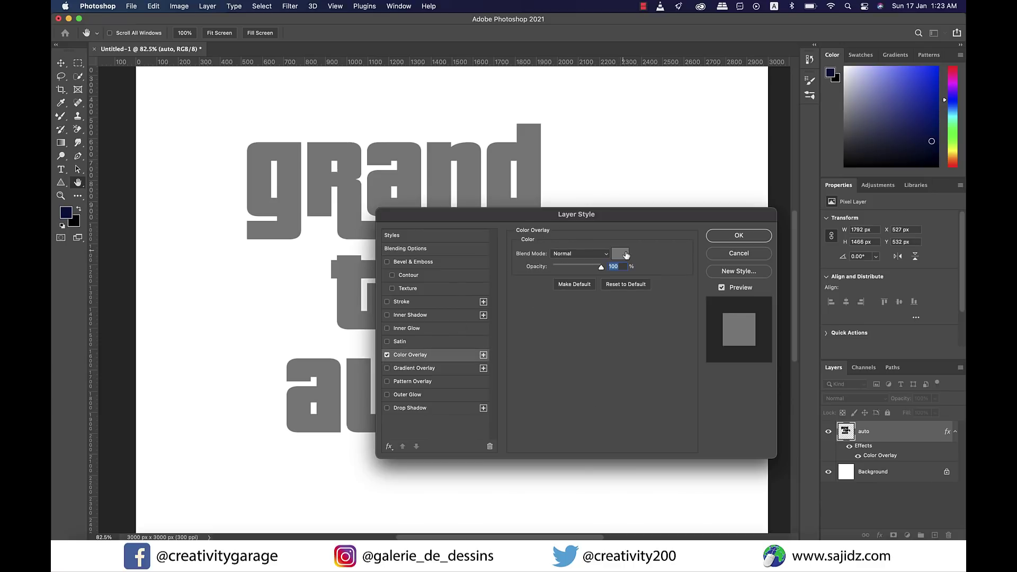
left_click(621, 253)
type("ffffff")
left_click(913, 92)
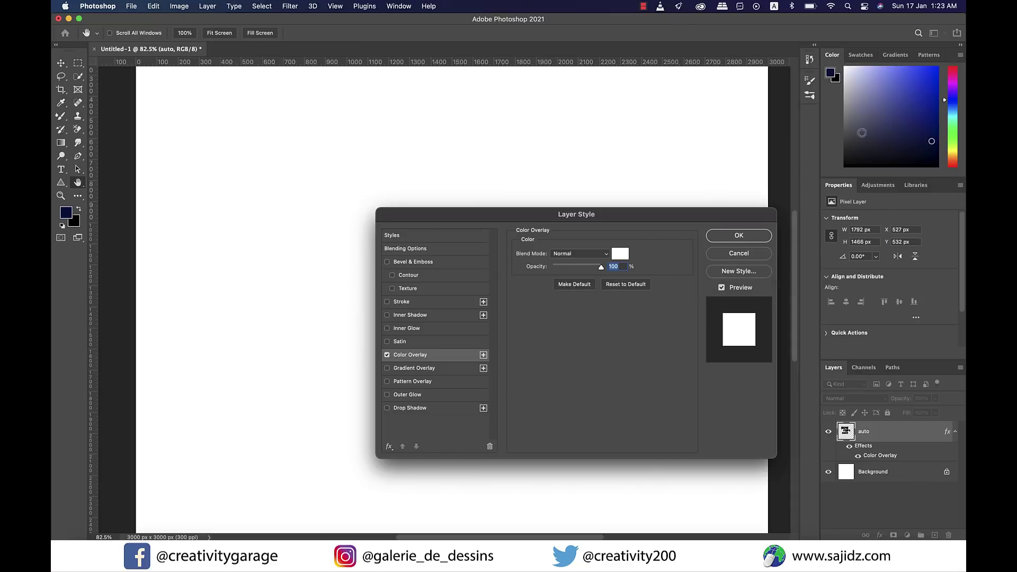
left_click(732, 235)
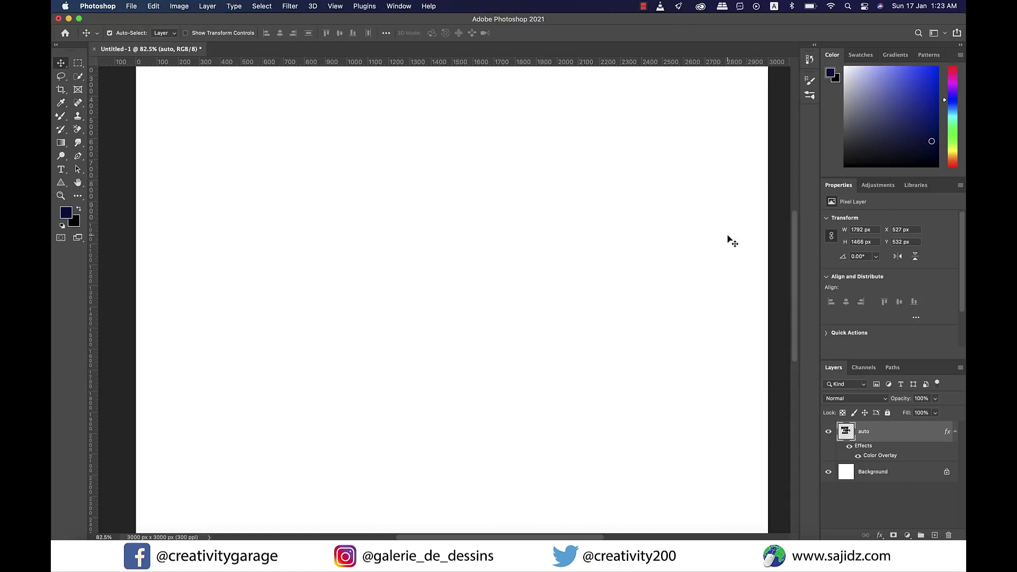
Rasterize the auto layer's style, then reopen its Blending Options
right_click(883, 433)
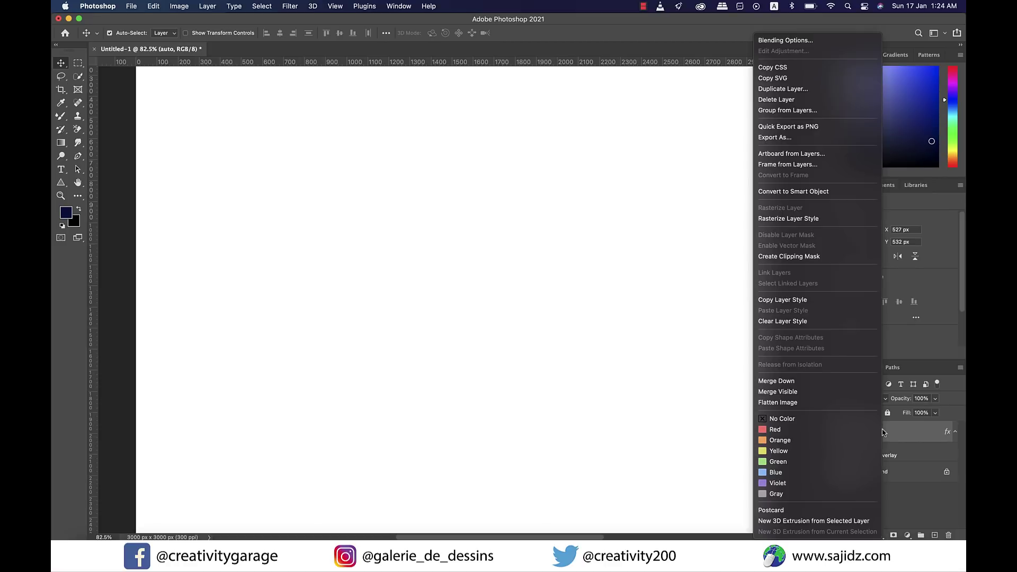
left_click(785, 219)
right_click(891, 433)
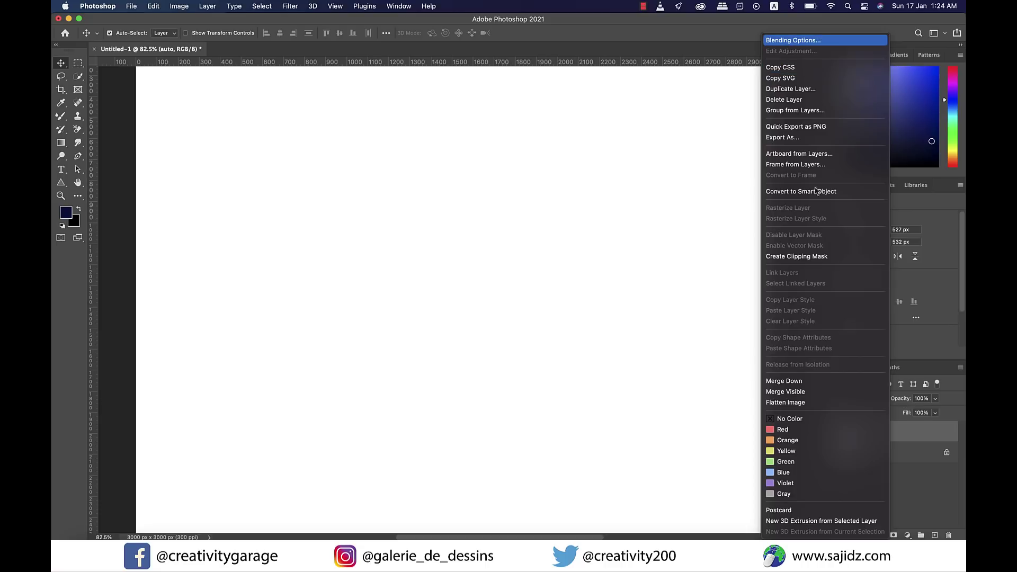
left_click(794, 41)
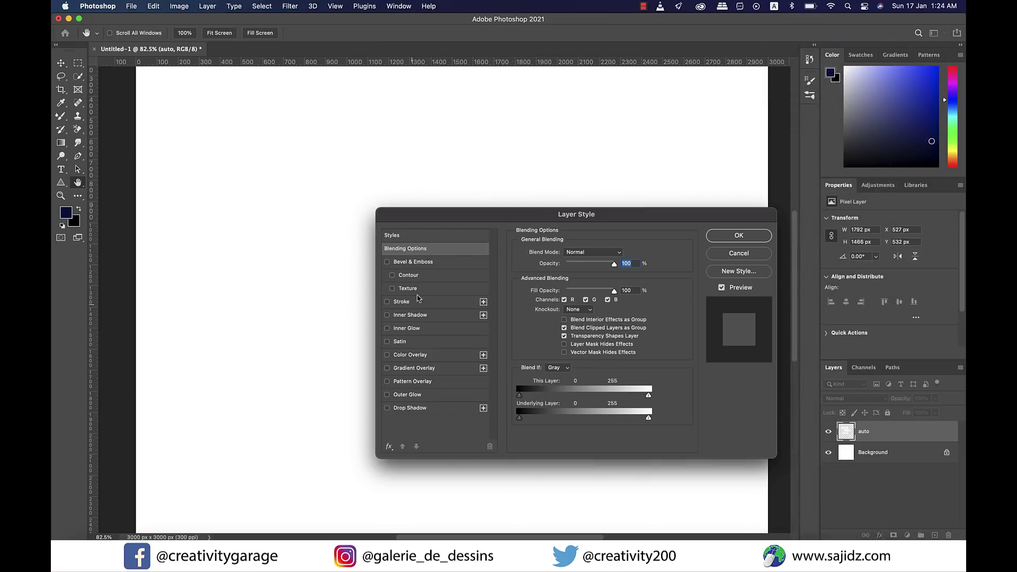
Enable Stroke on the auto layer with size 40 px and position Outside
left_click(403, 302)
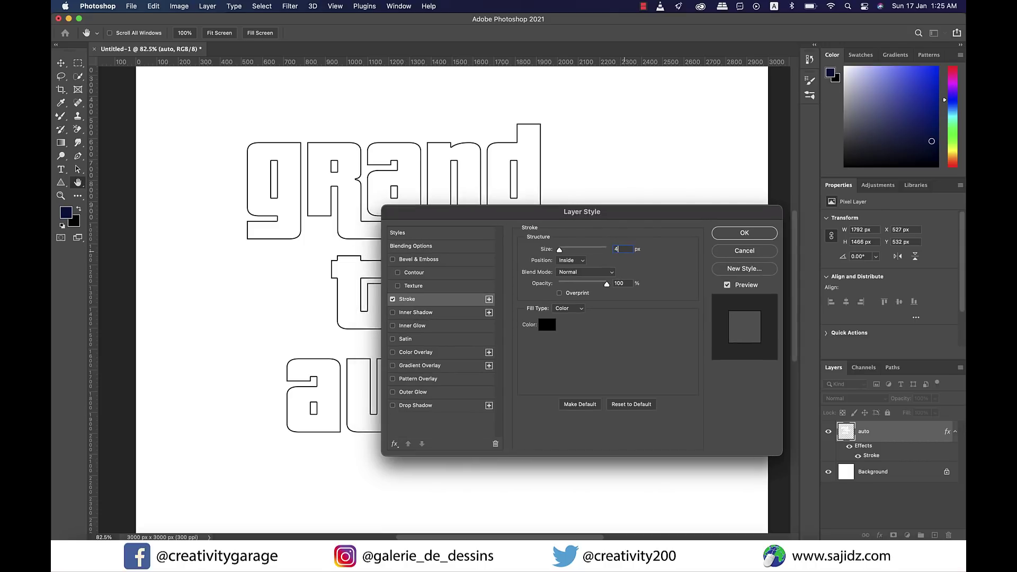
type("0")
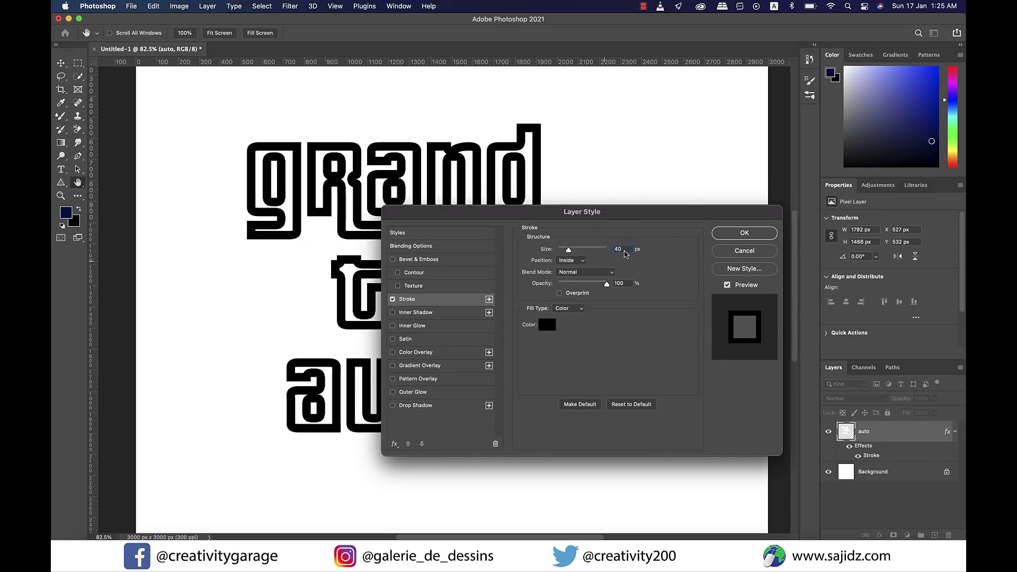
left_click(571, 260)
left_click(571, 251)
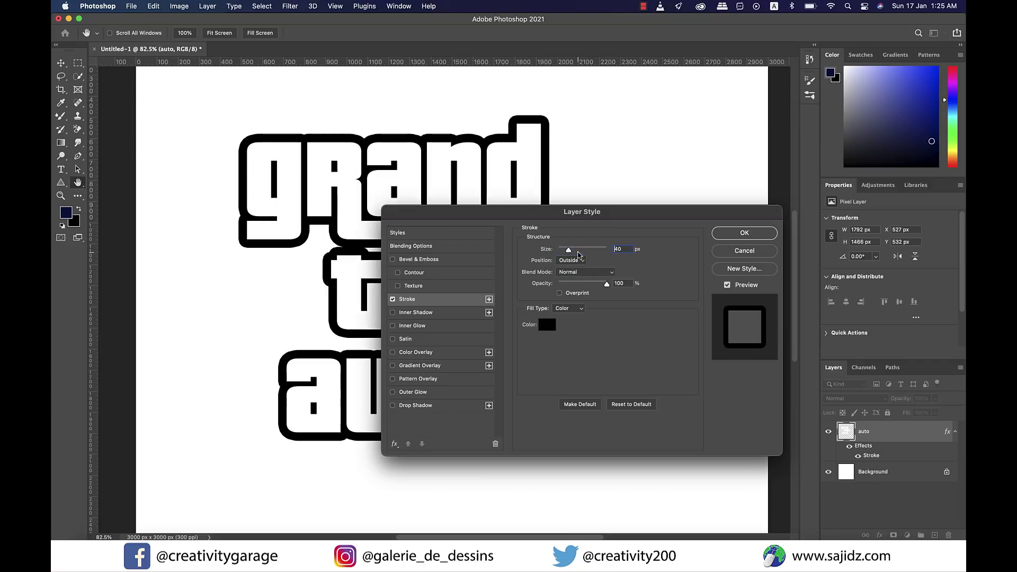
Apply the stroke and use Layer Style > Create Layer to split it onto 'auto's Outer Stroke'
left_click(750, 234)
left_click(206, 6)
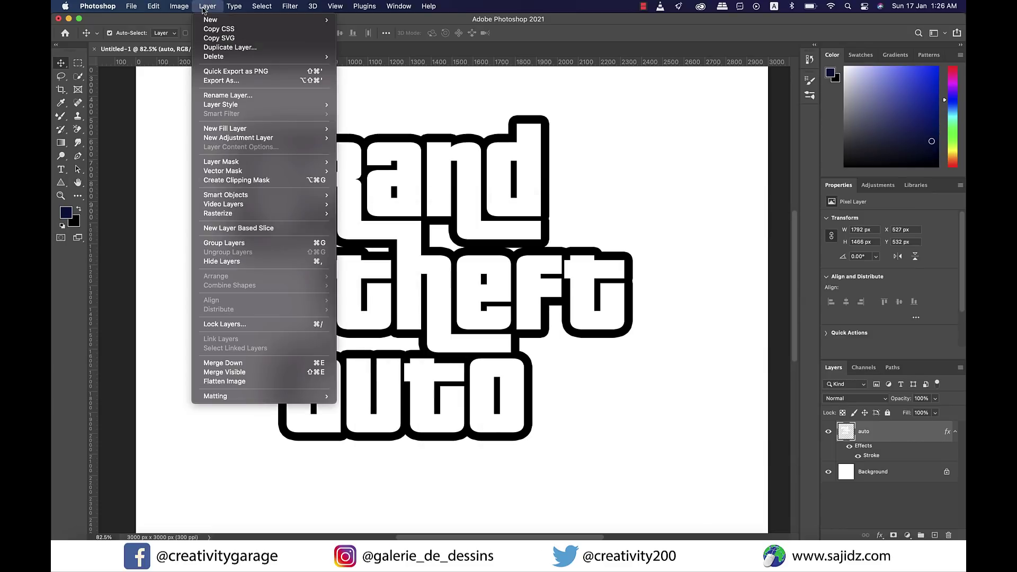
mouse_move(265, 105)
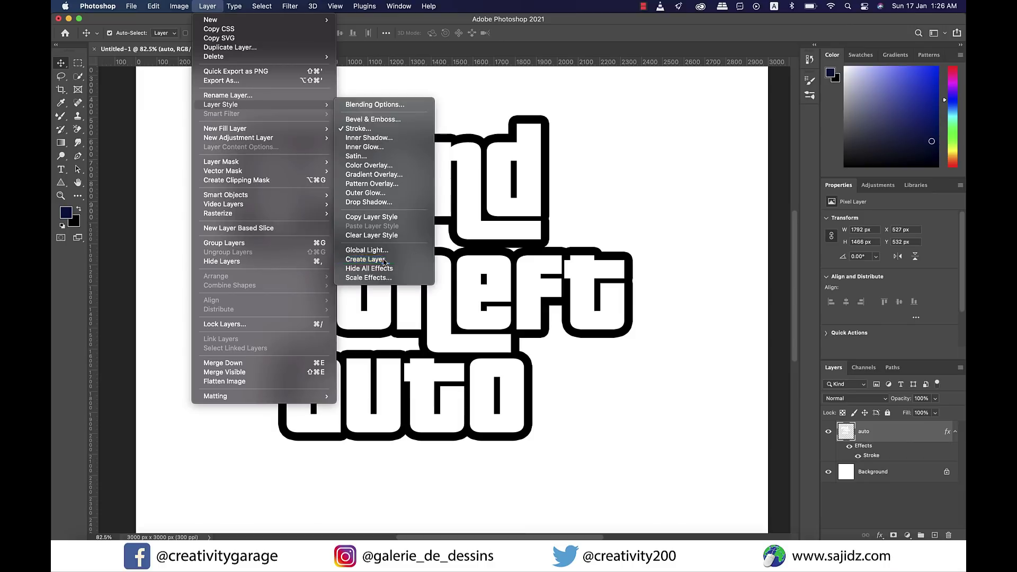
left_click(385, 261)
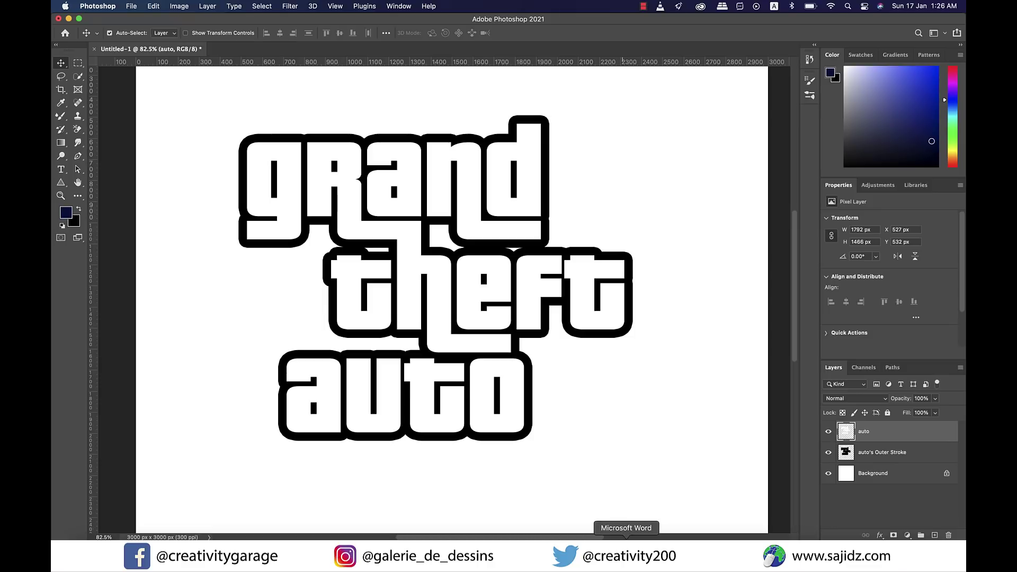
Hide the letter selection on auto's Outer Stroke with a layer mask, then apply the mask
left_click(849, 432, "super")
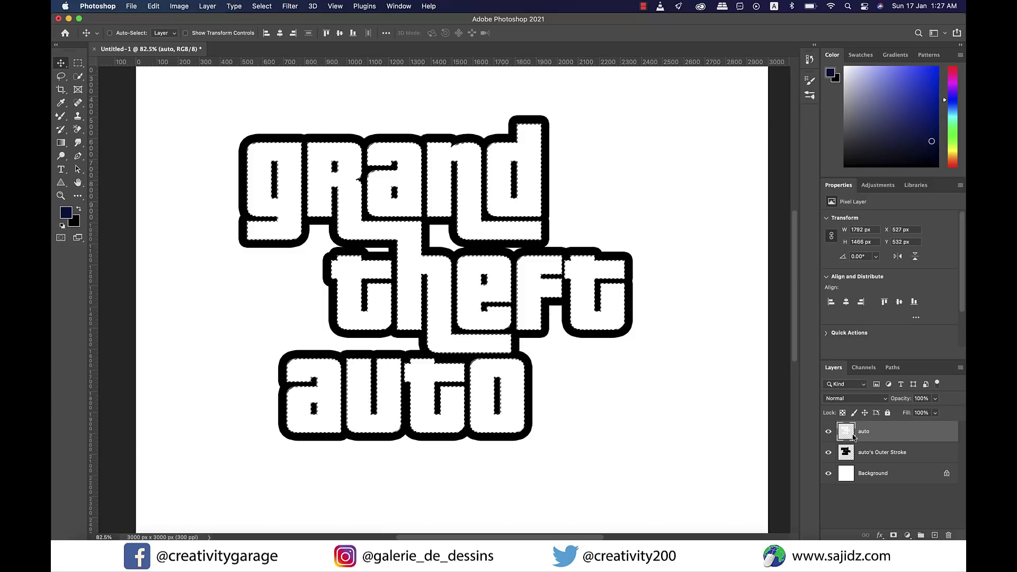
left_click(848, 452)
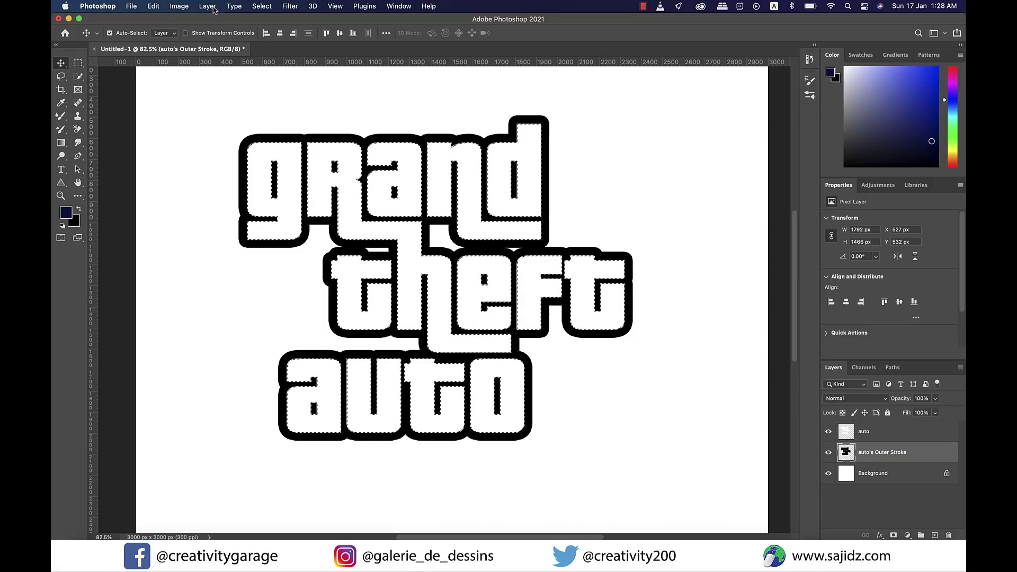
left_click(213, 10)
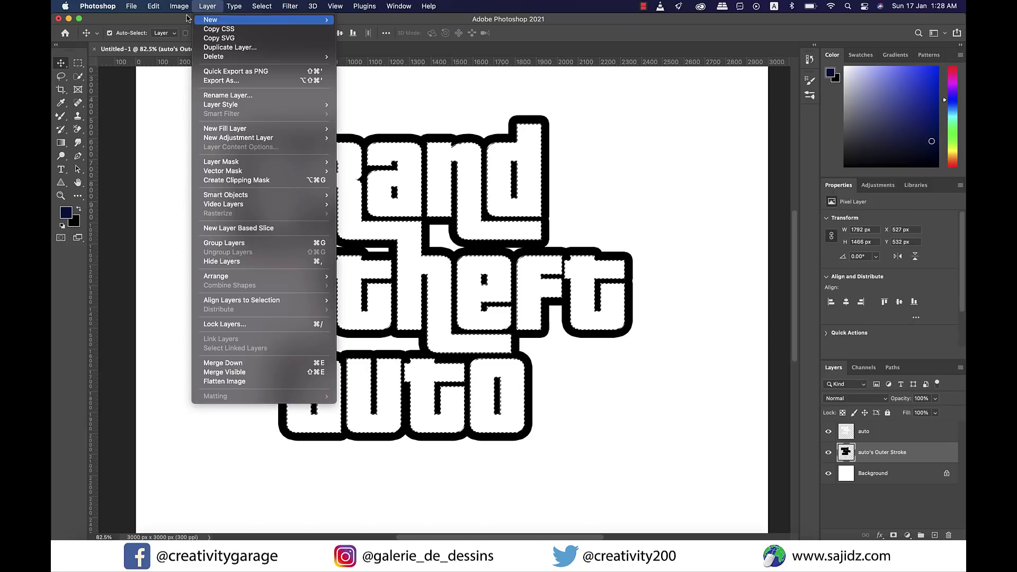
mouse_move(211, 19)
mouse_move(291, 158)
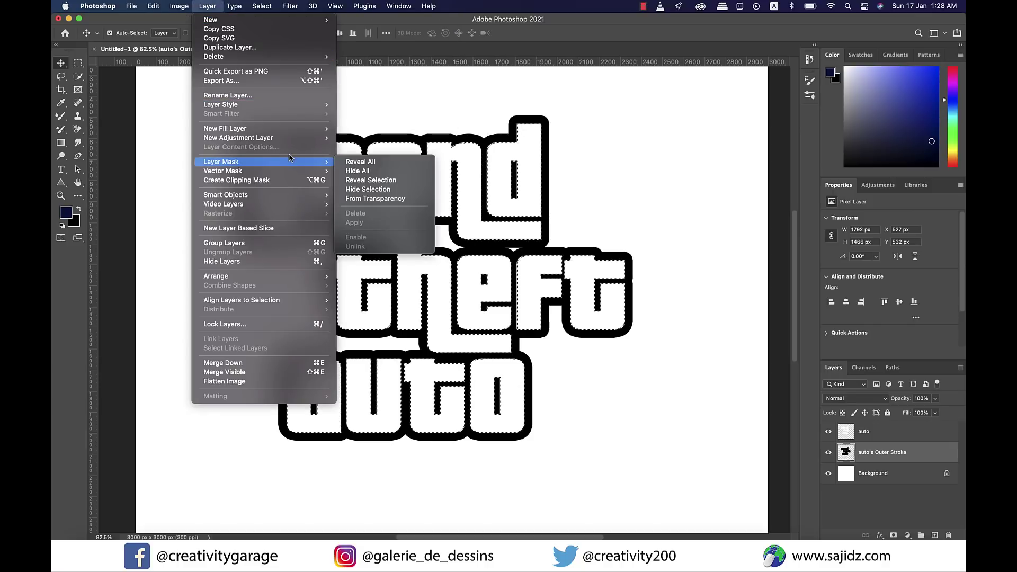
left_click(383, 192)
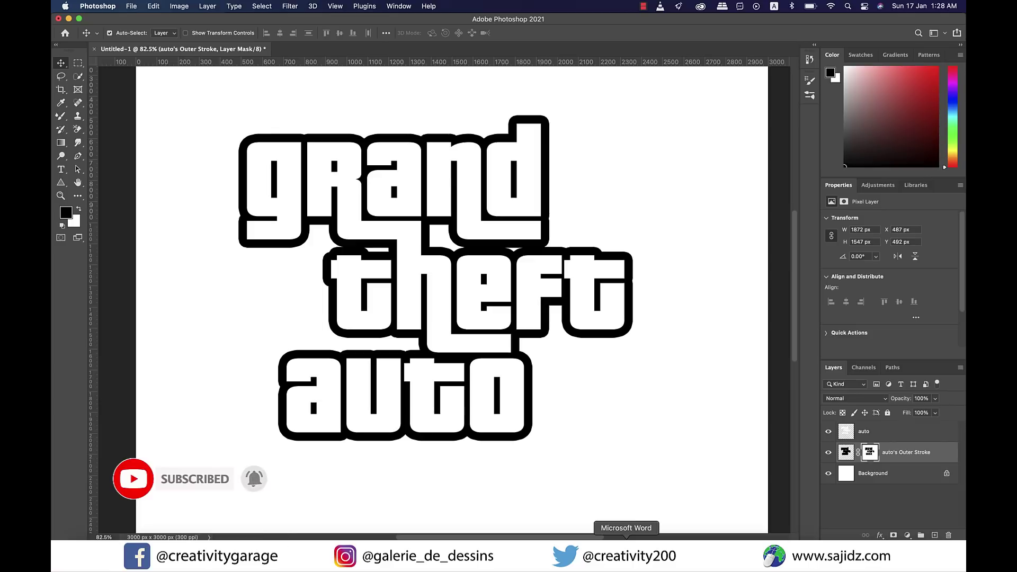
right_click(873, 453)
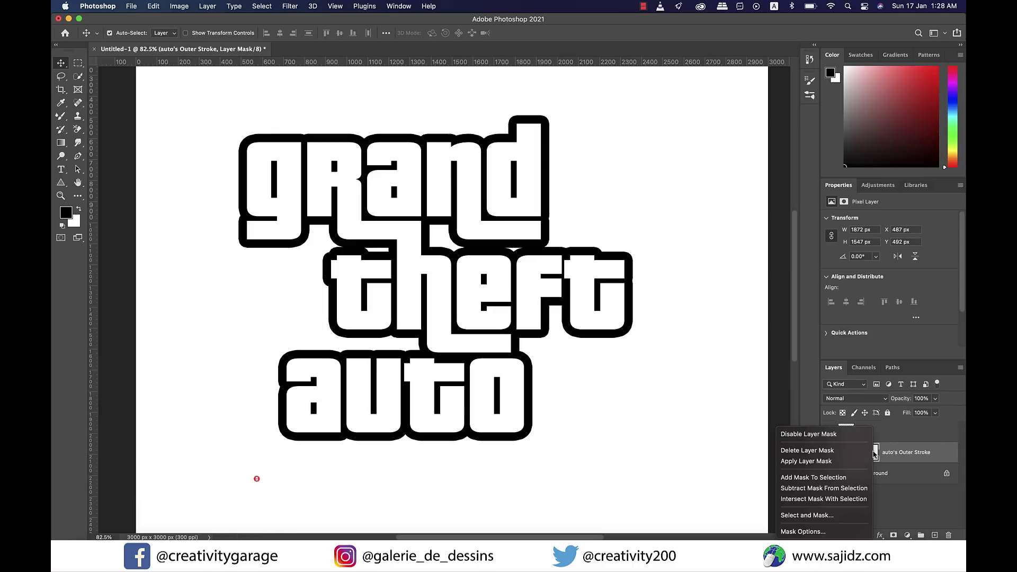
left_click(814, 462)
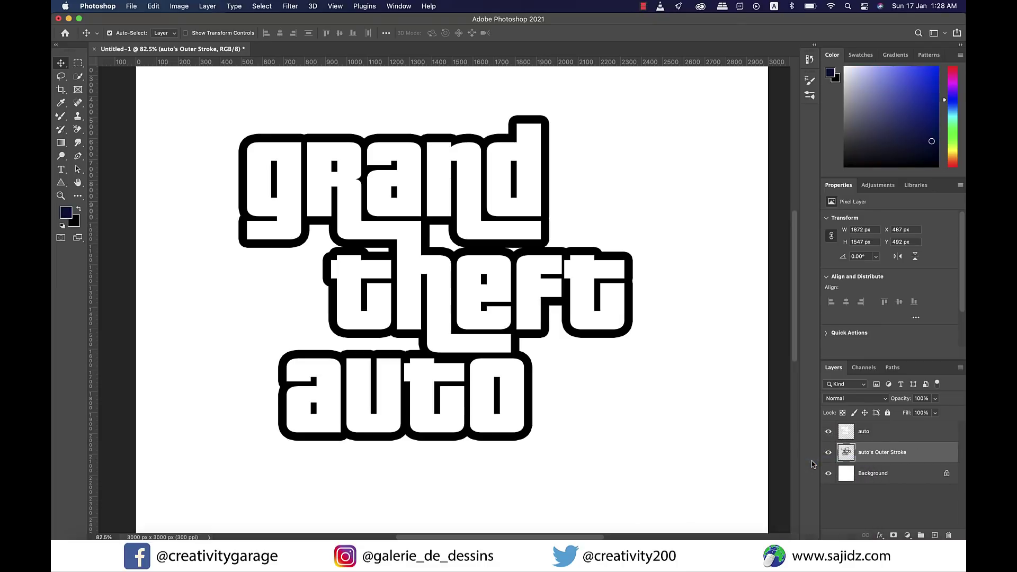
Open Blending Options for the auto layer and enable an Inner Shadow effect
left_click(853, 432)
right_click(852, 431)
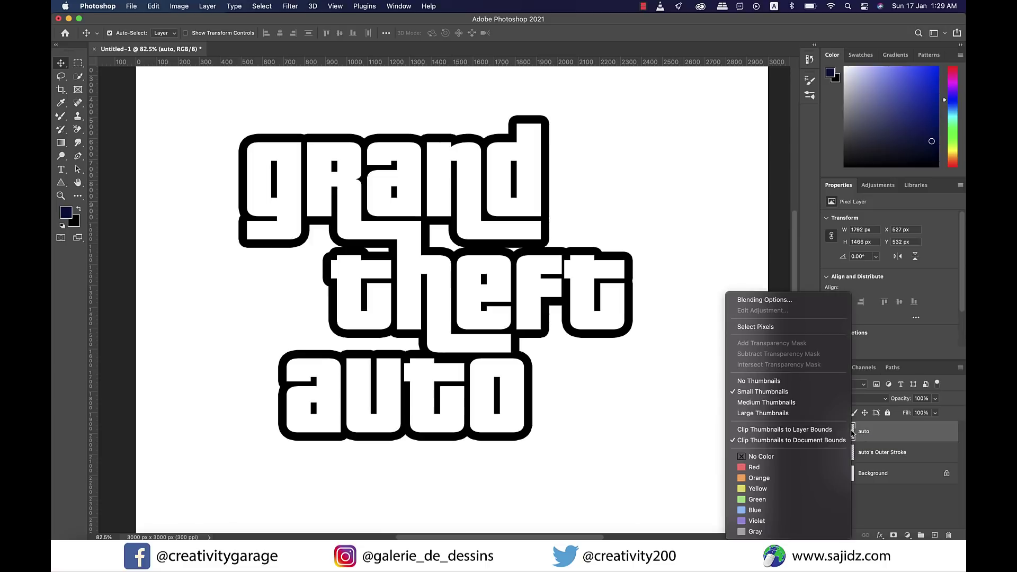
left_click(799, 303)
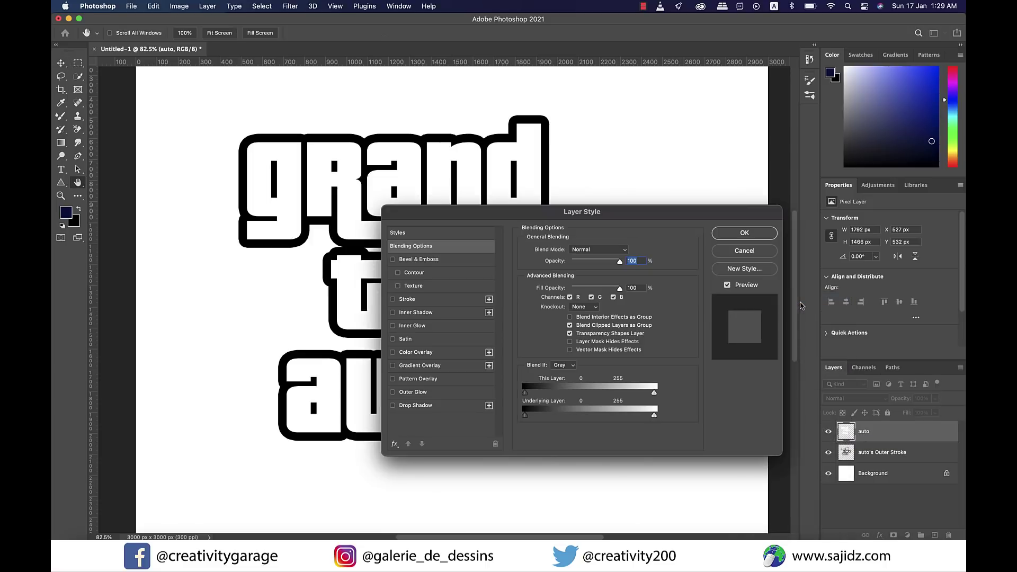
left_click(393, 313)
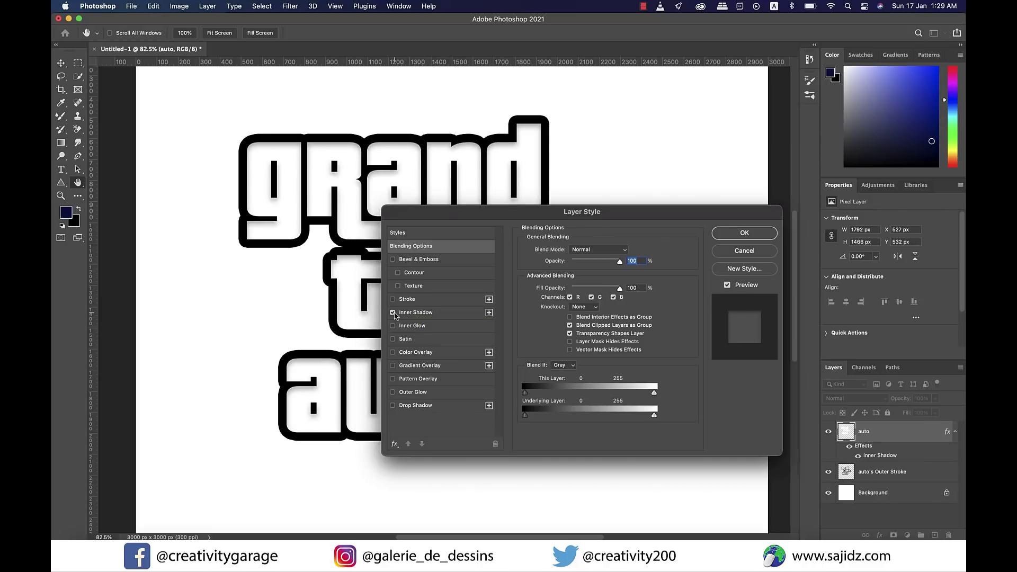
left_click(418, 314)
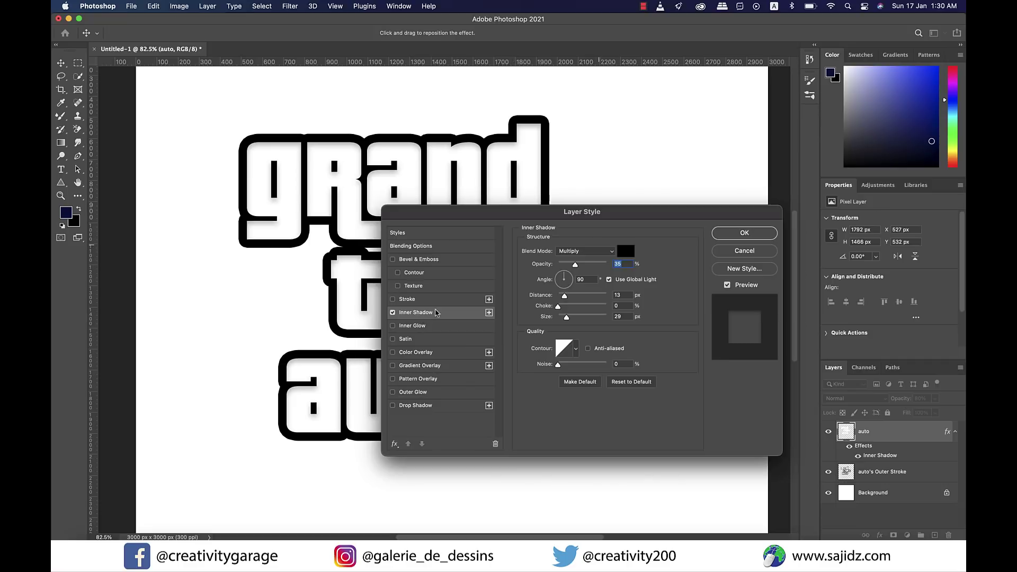
Set the inner shadow to 80% opacity, 150° angle, 0 distance and 40 choke, then apply it
scroll(624, 259, "left", 2)
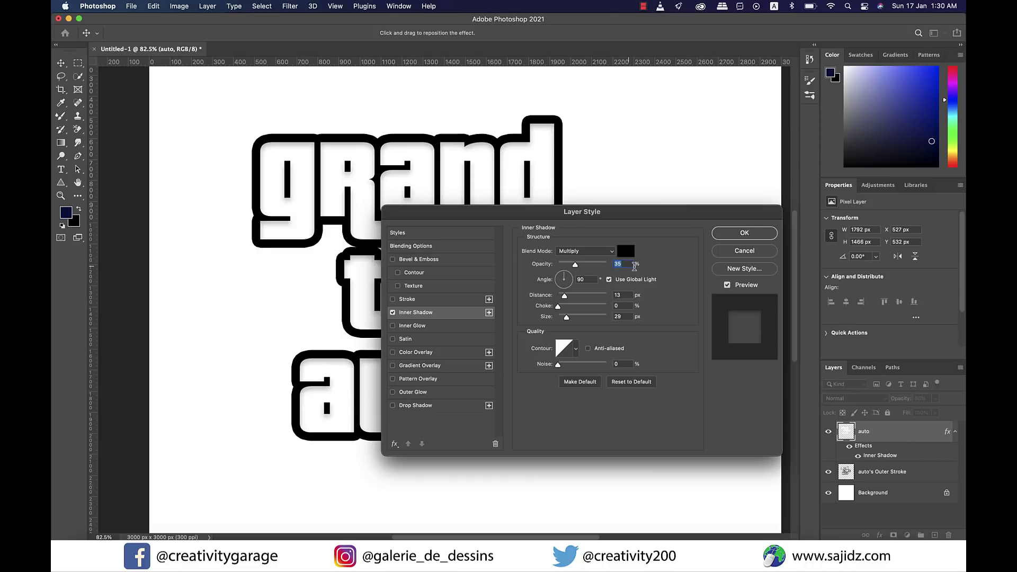
type("80")
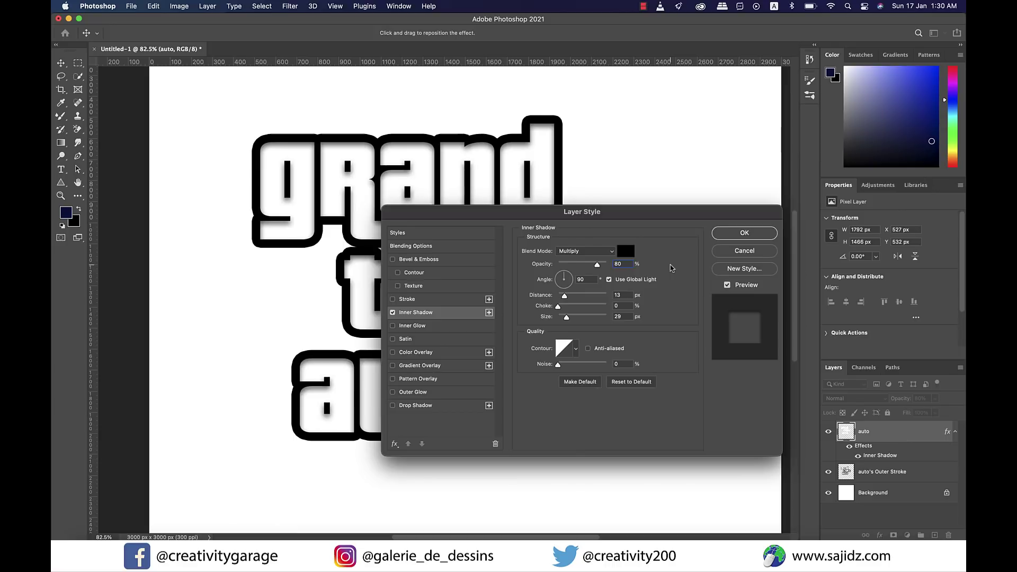
key("Tab")
type("150")
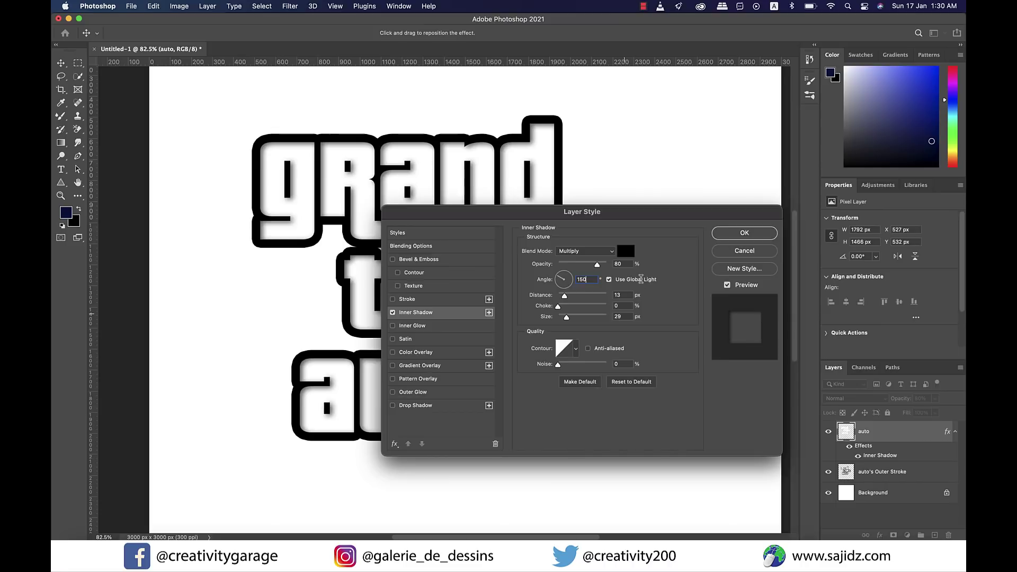
double_click(627, 296)
type("0")
key("Tab")
type("40")
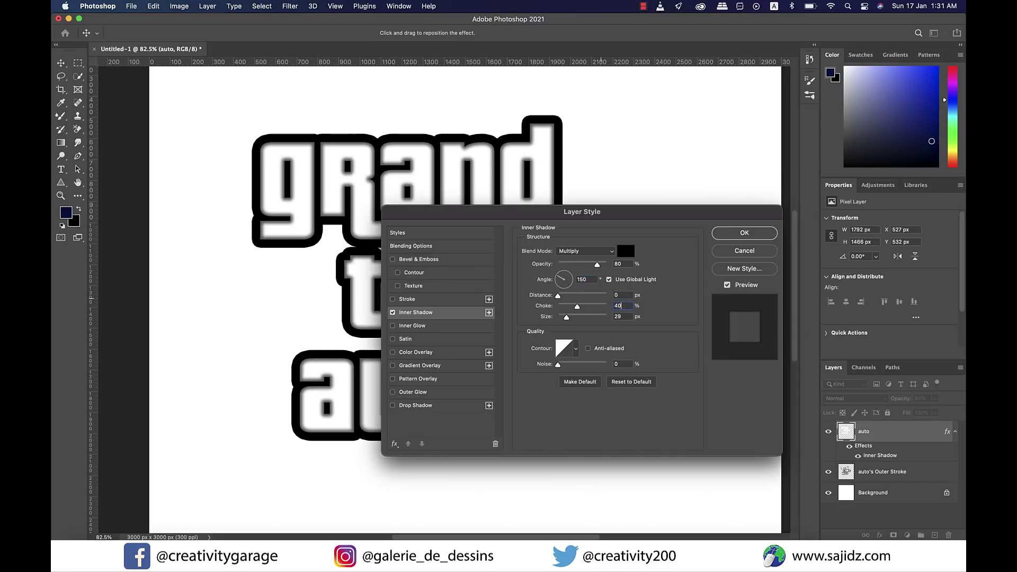
key("Tab")
key("Return")
left_click(882, 472)
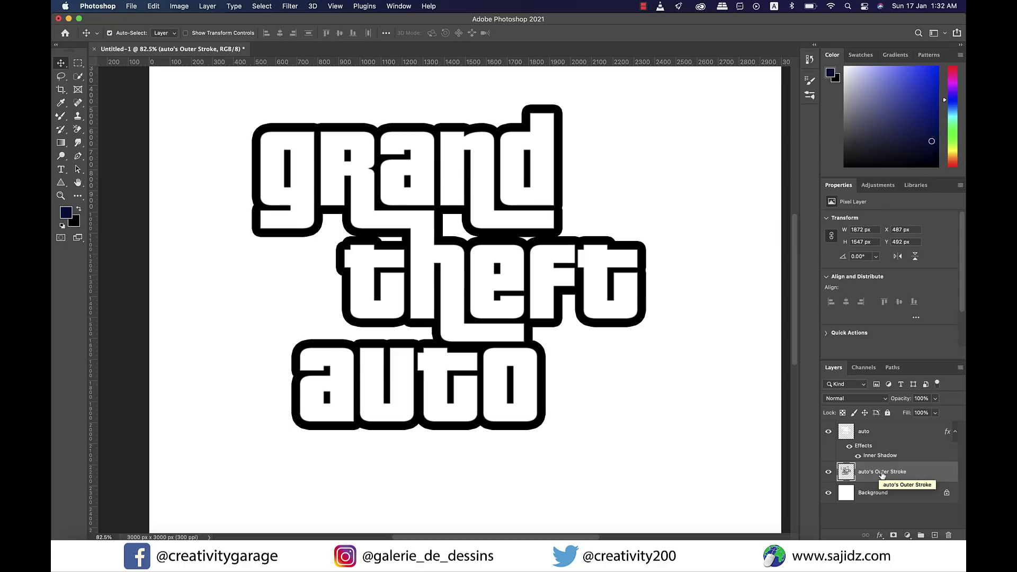
Give auto's Outer Stroke layer a 5 px Inside stroke coloured ffffff
right_click(883, 473)
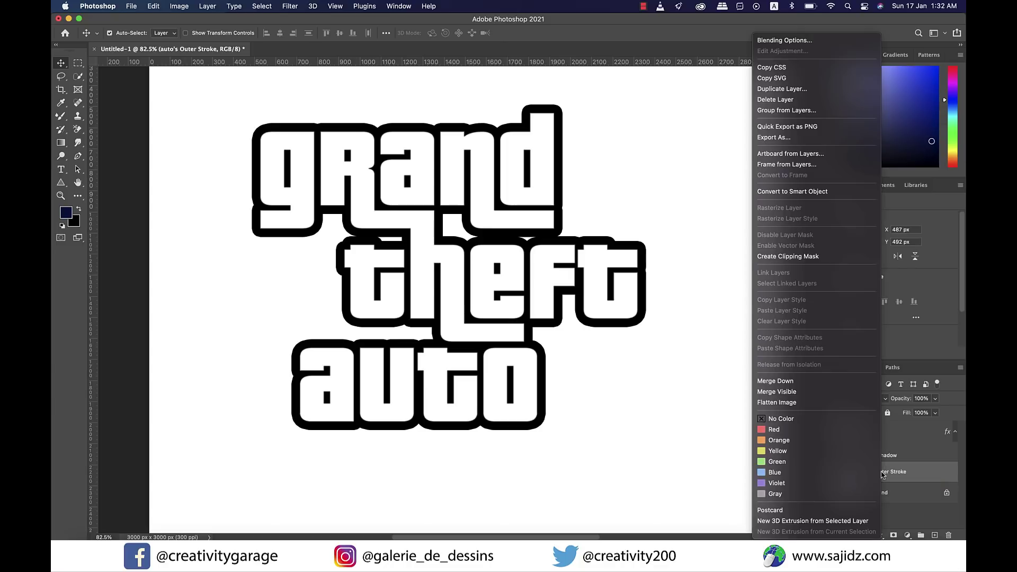
left_click(797, 42)
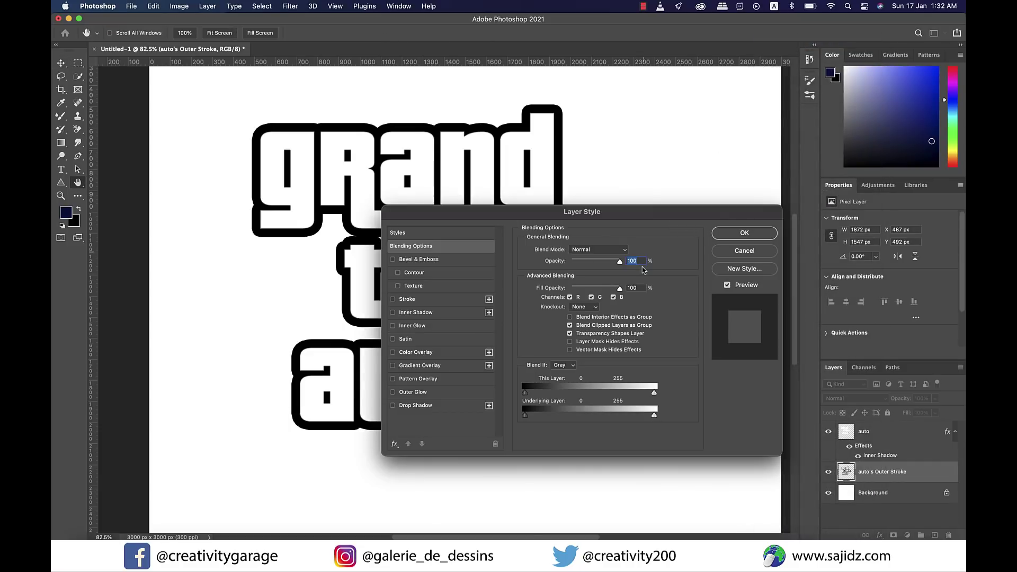
left_click(405, 300)
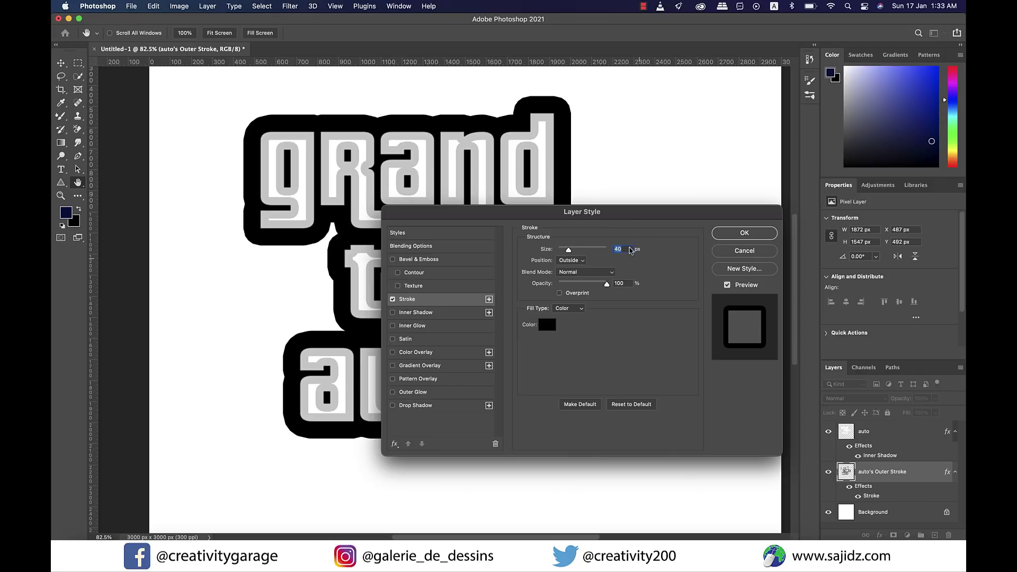
type("5")
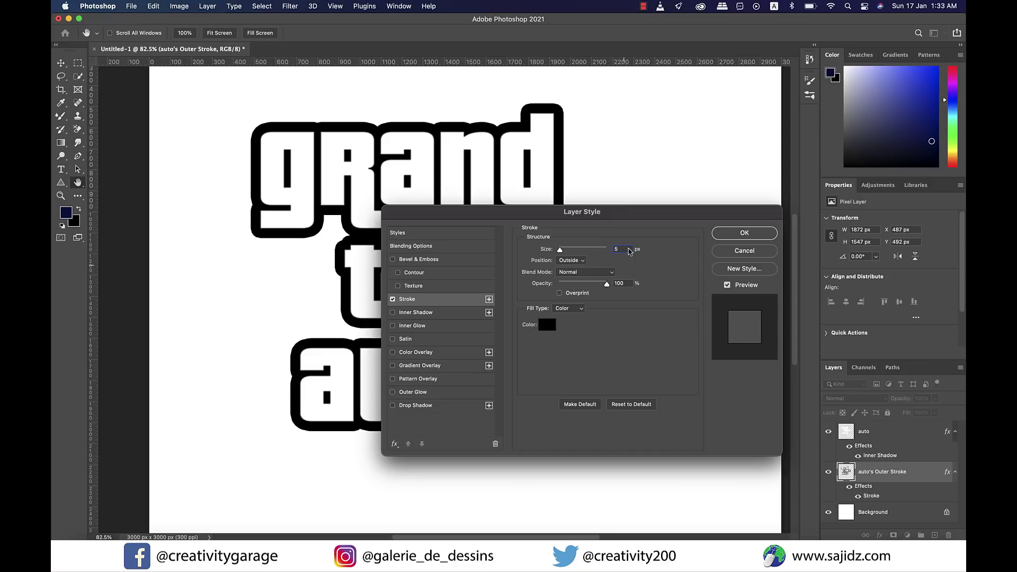
left_click(572, 260)
left_click(575, 271)
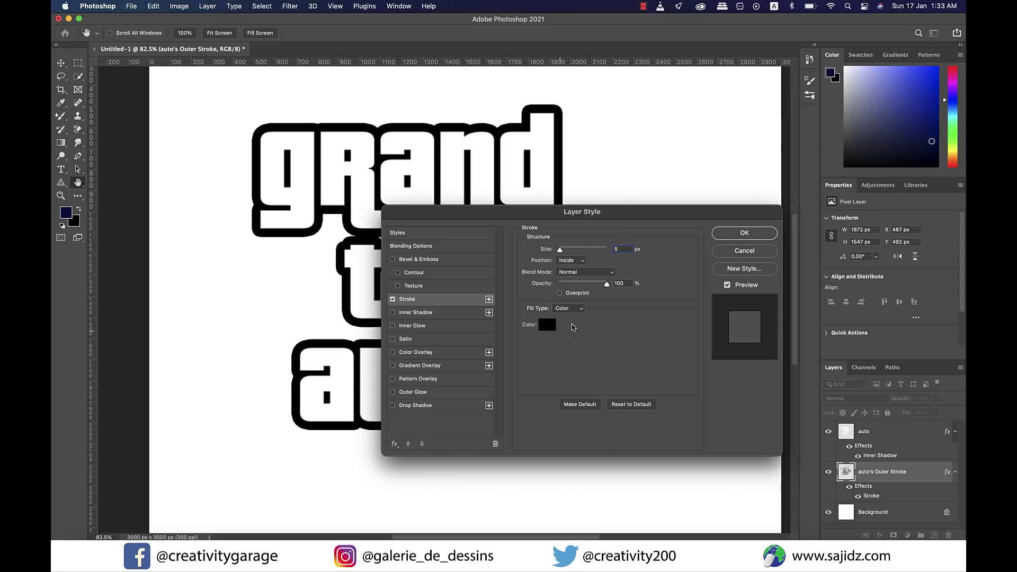
left_click(548, 324)
type("ffffff")
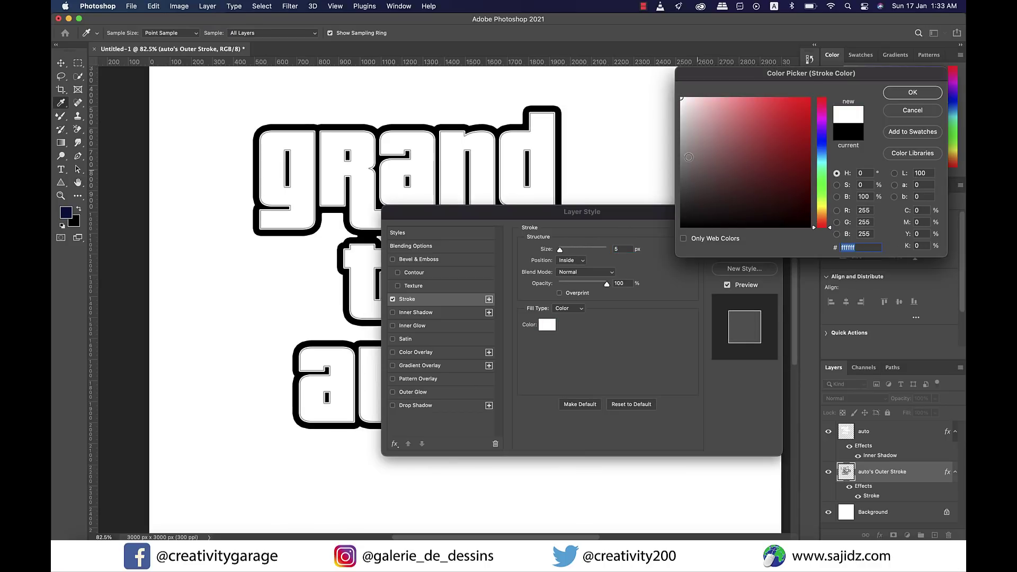
left_click(890, 97)
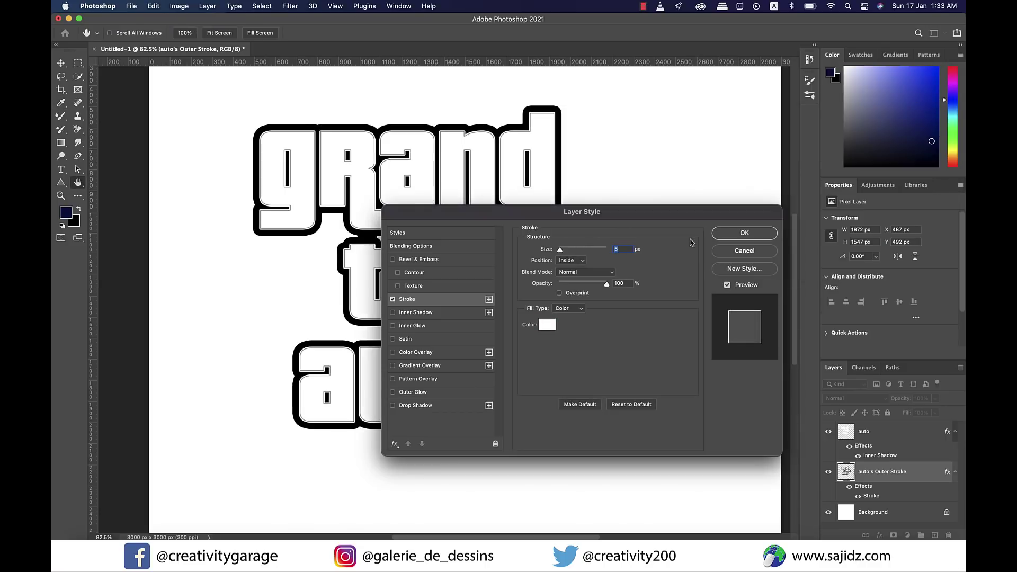
left_click(734, 234)
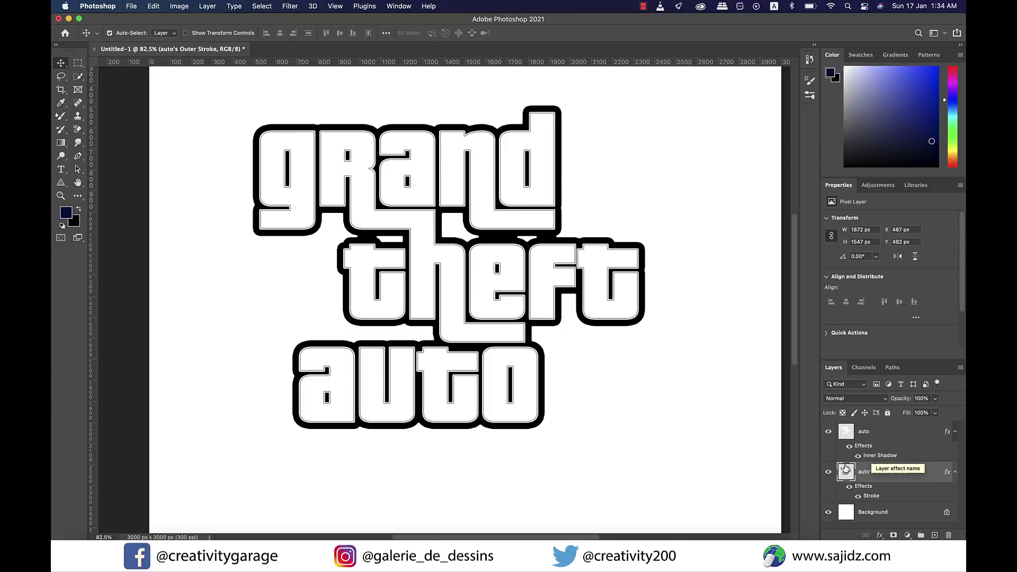
Select auto and auto's Outer Stroke, then make them a Group from Layers named 'GTA TEXT'
left_click(862, 442, "shift")
key("8")
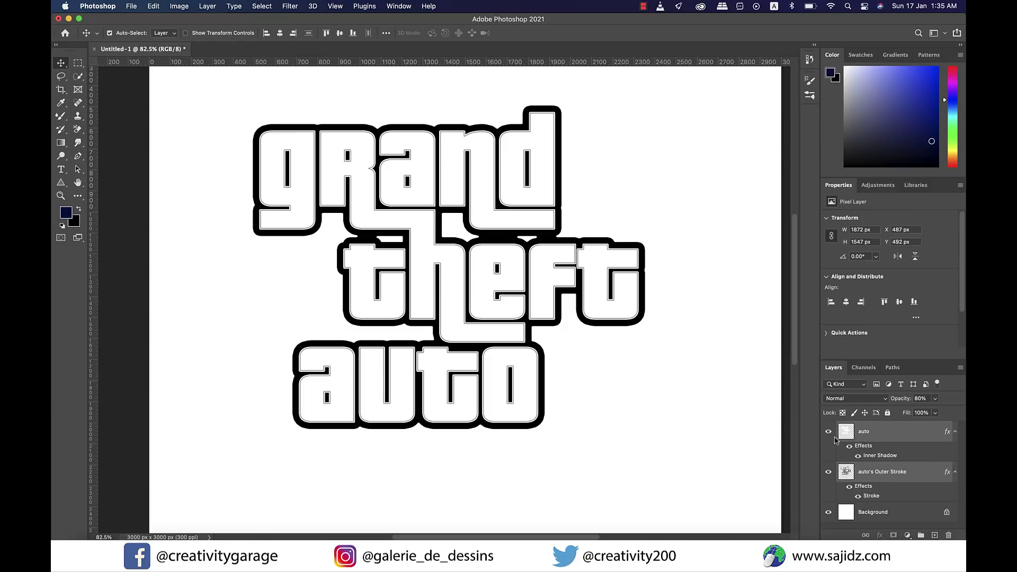
left_click(205, 8)
mouse_move(324, 20)
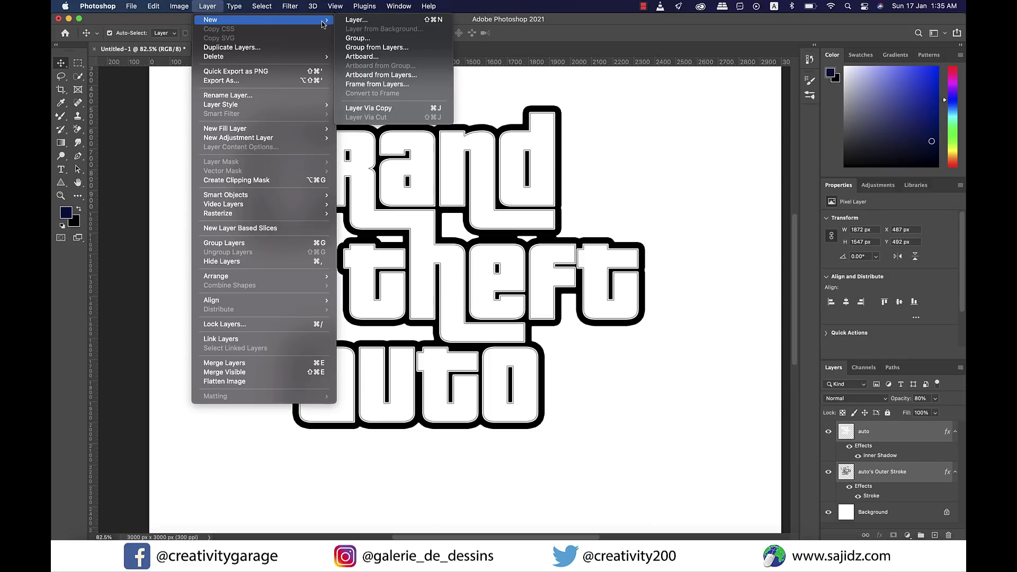
left_click(382, 48)
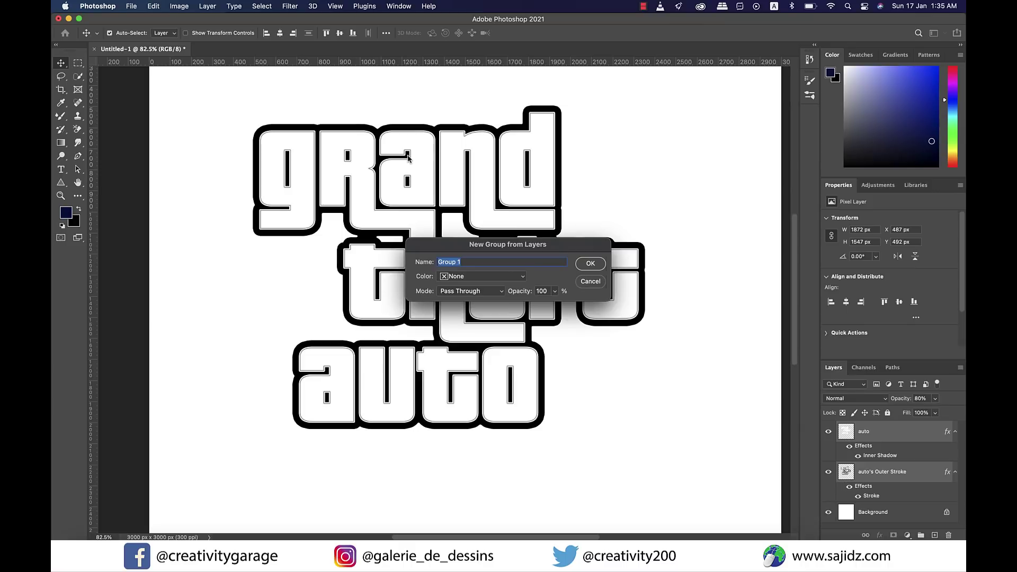
type("GTA TEXT")
left_click(590, 264)
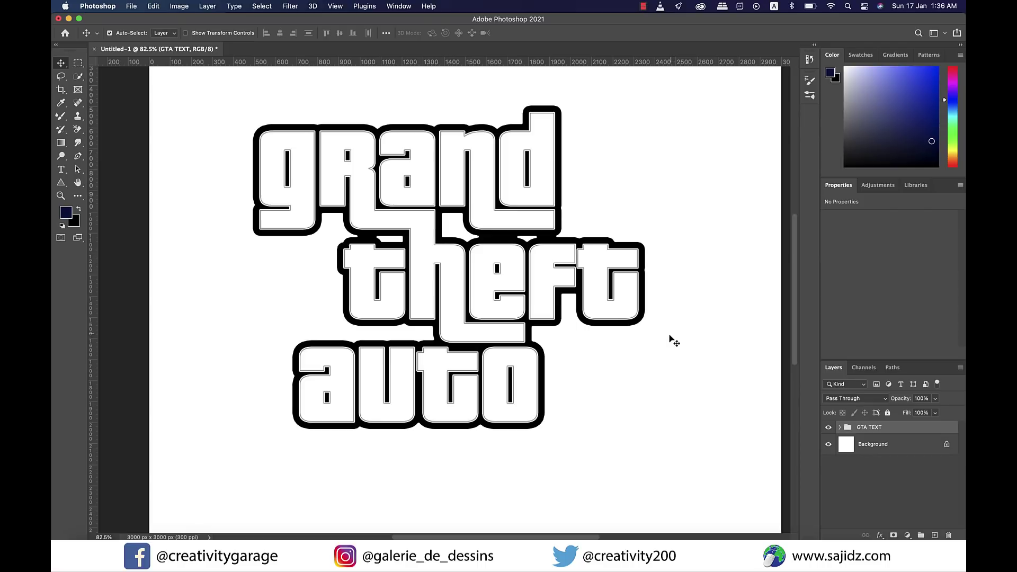
Align the GTA TEXT group to the canvas's horizontal and vertical centres, then deselect and disable Auto-Select
key("super+a")
left_click(280, 33)
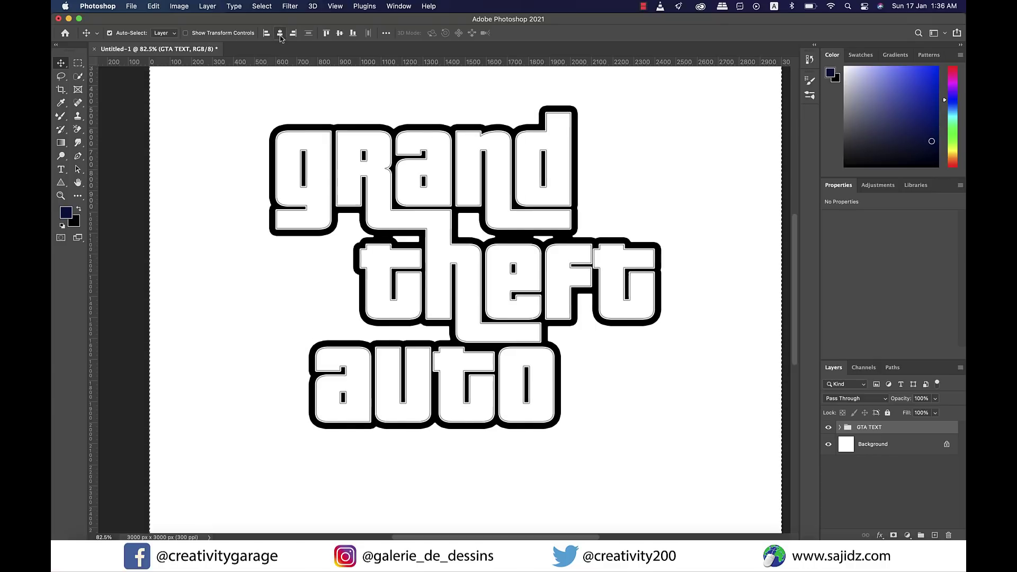
left_click(339, 34)
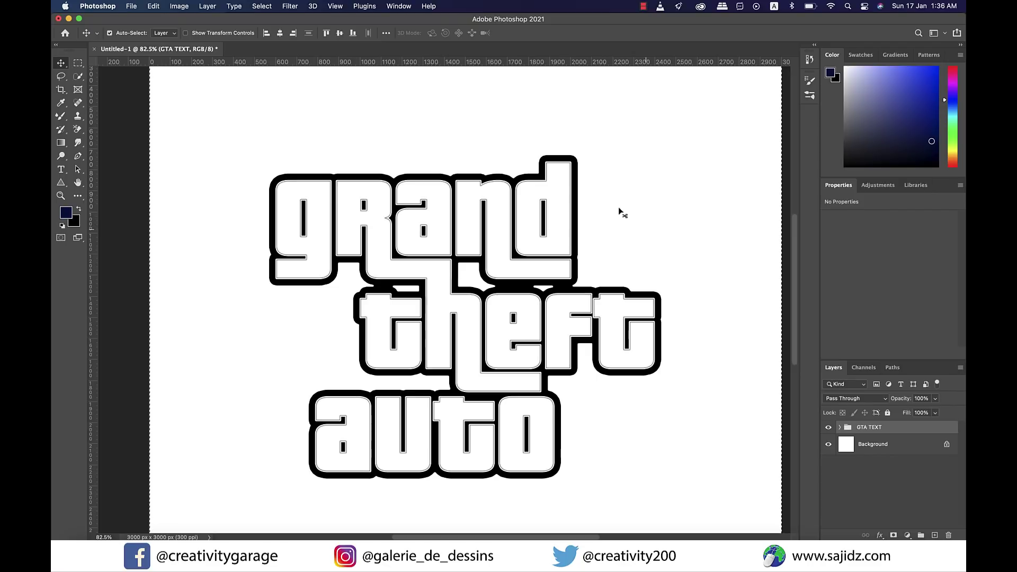
key("super+d")
scroll(624, 214, "down", 3)
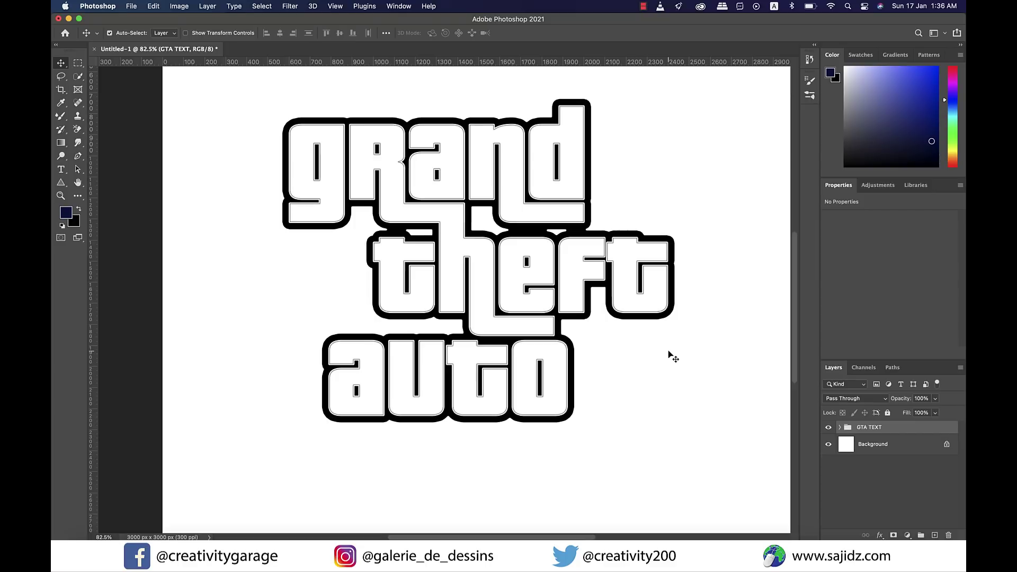
key("super")
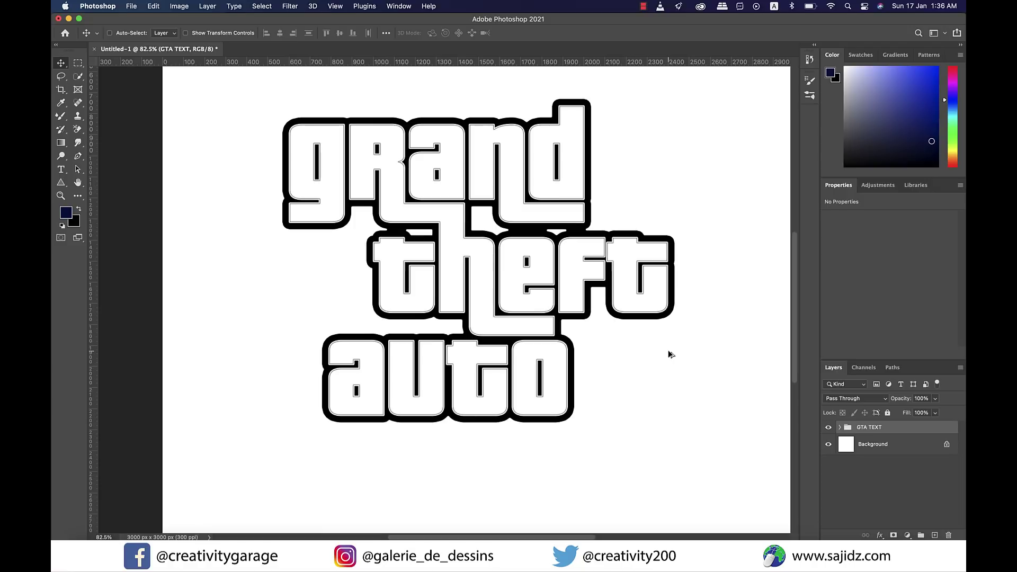